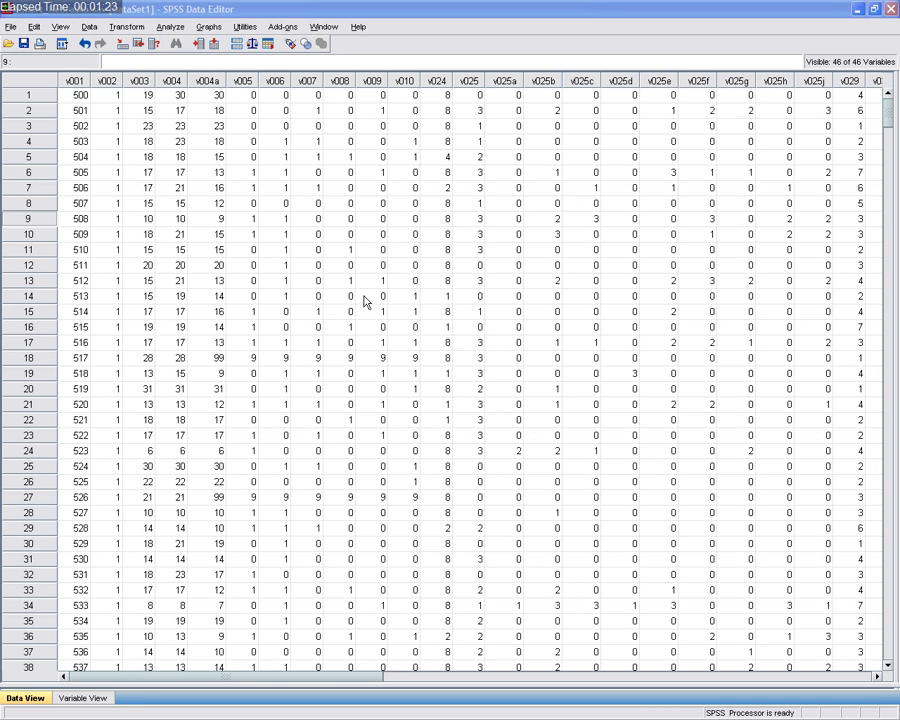
Step: Review the variable definitions, then start computing a new variable with the target name "time toarrest"
left_click(89, 705)
scroll(202, 229, "down", 10)
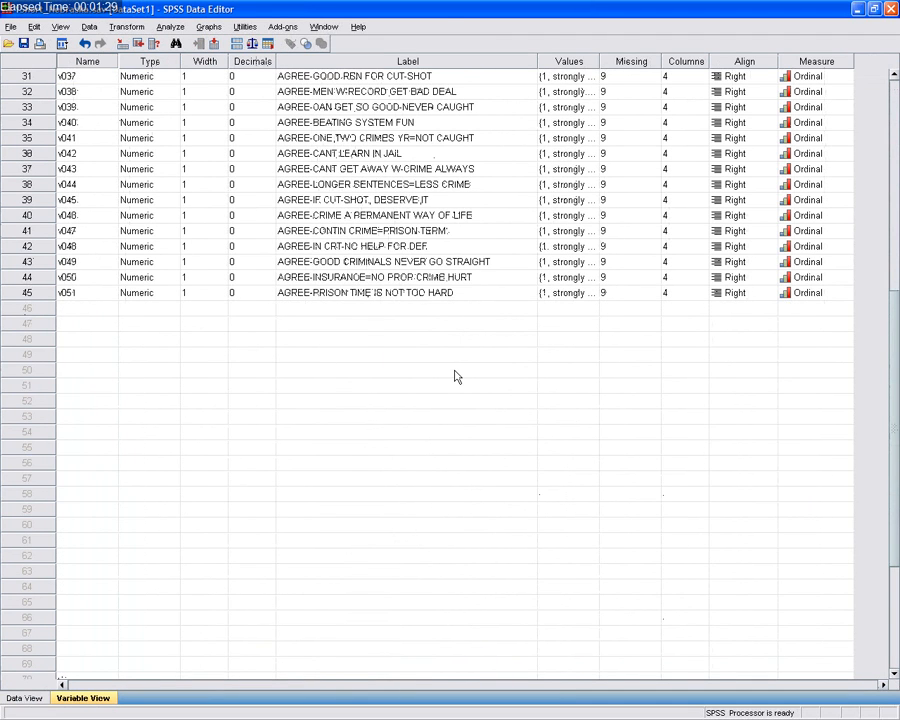
scroll(455, 376, "up", 10)
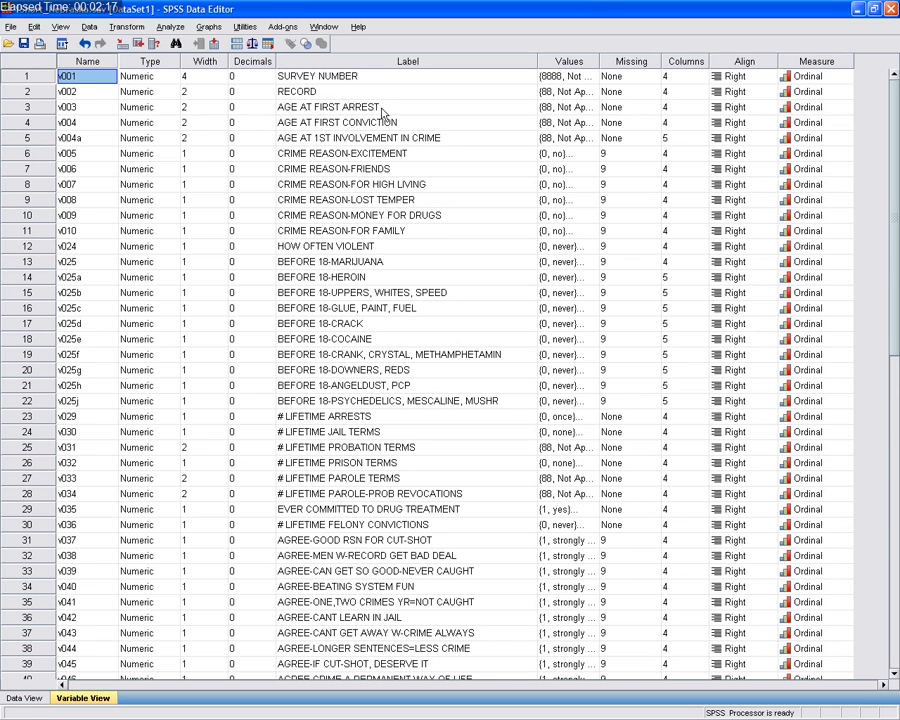
left_click(130, 27)
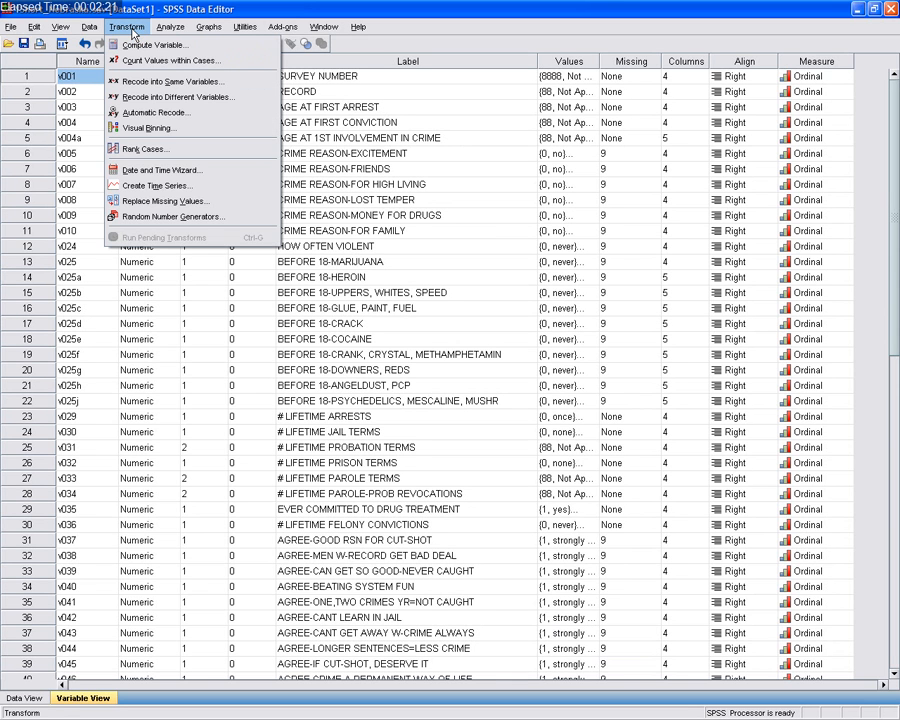
left_click(135, 46)
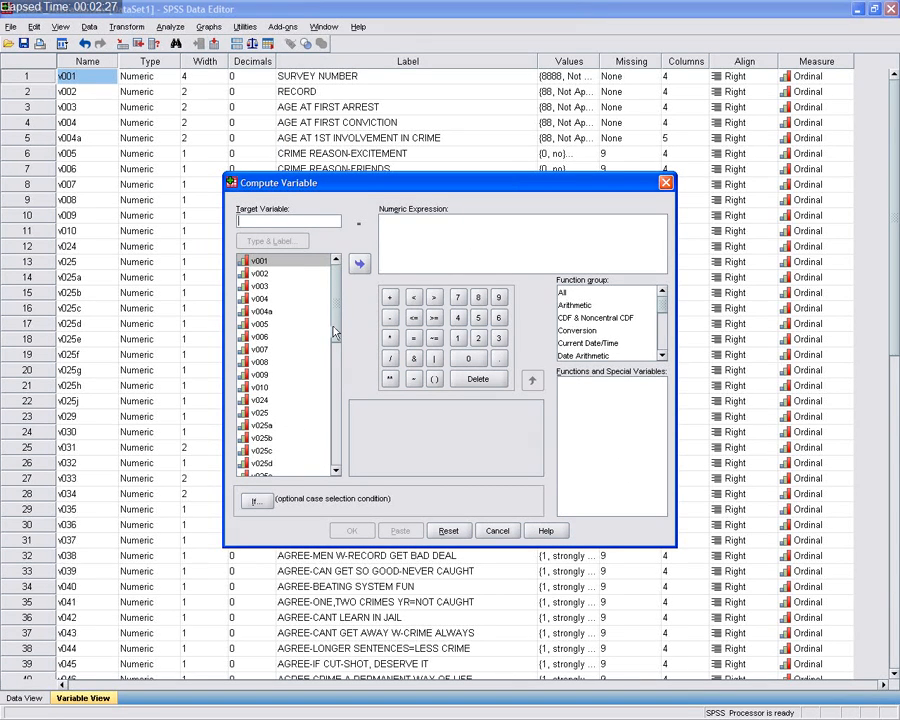
left_click_drag(337, 310, 335, 470)
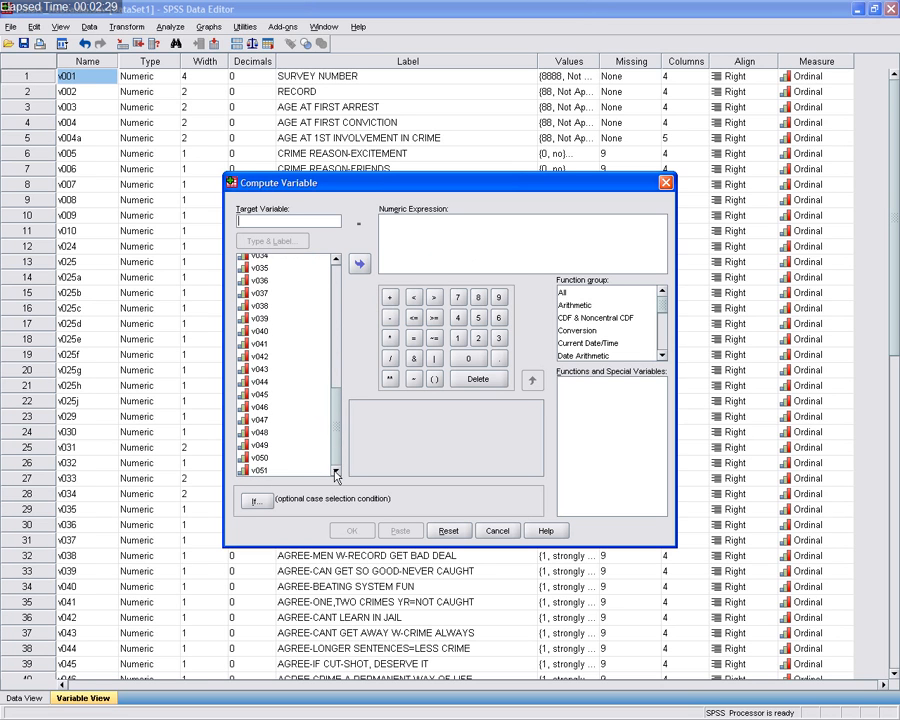
left_click_drag(336, 426, 340, 318)
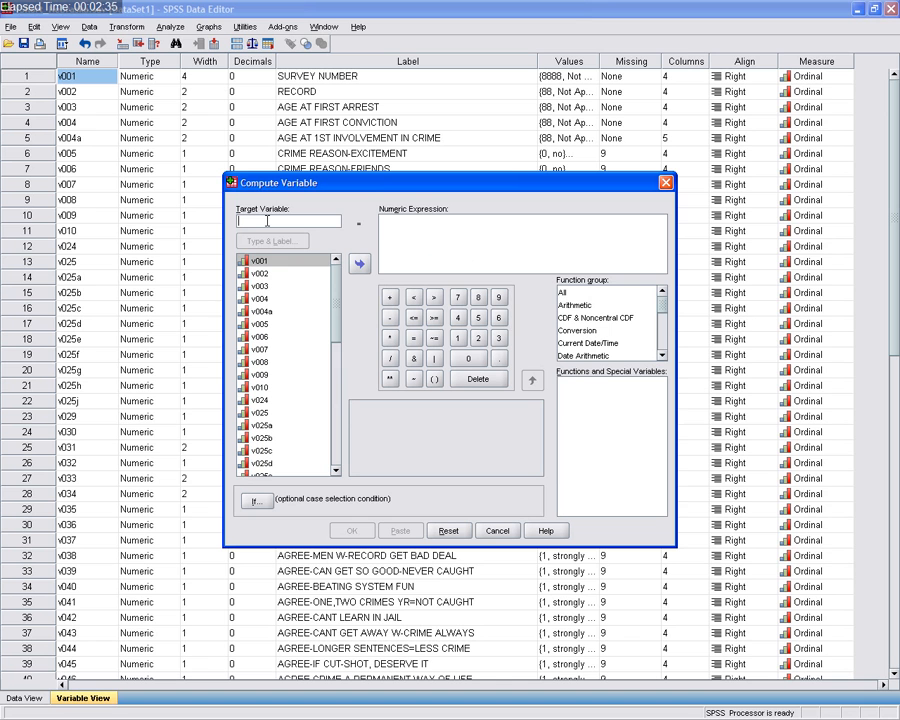
type("time1")
type("oarrest")
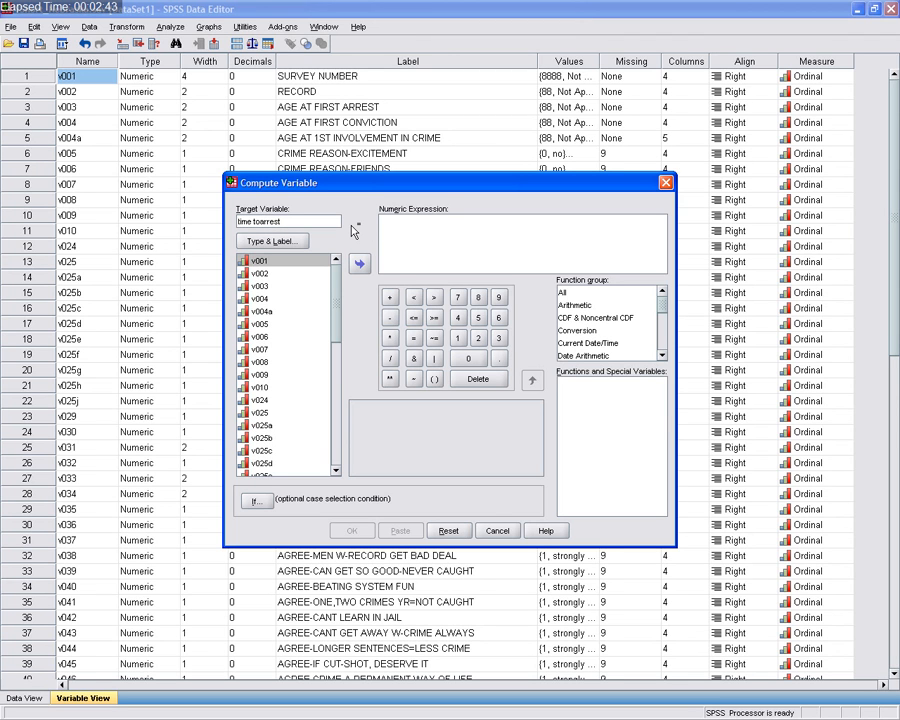
Step: Give the new target variable the label "Time from first crime to arrest", keeping its type numeric
left_click(285, 243)
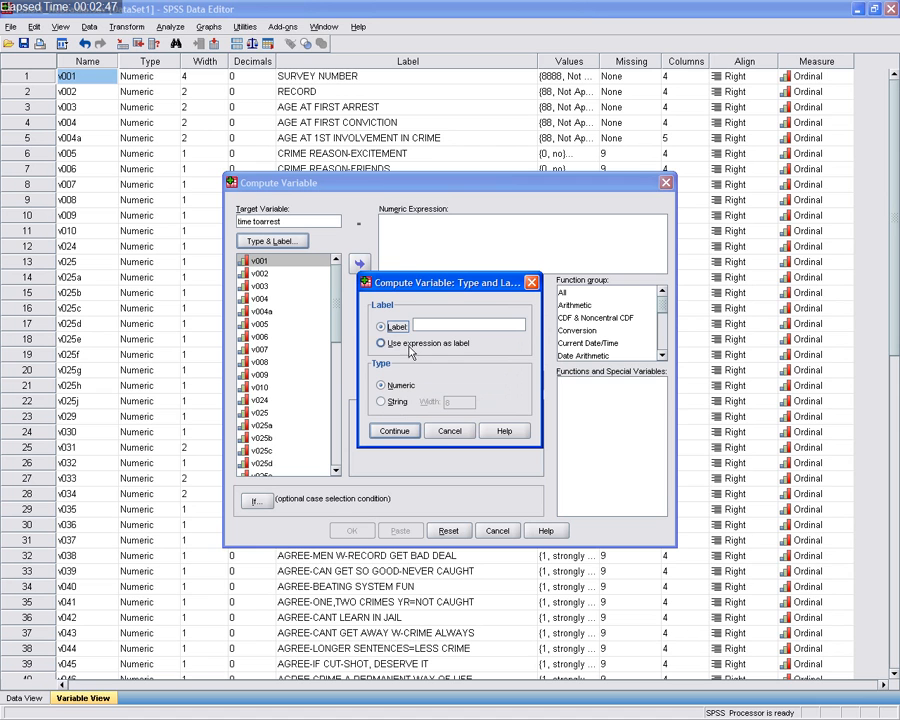
left_click(468, 326)
type("Time from")
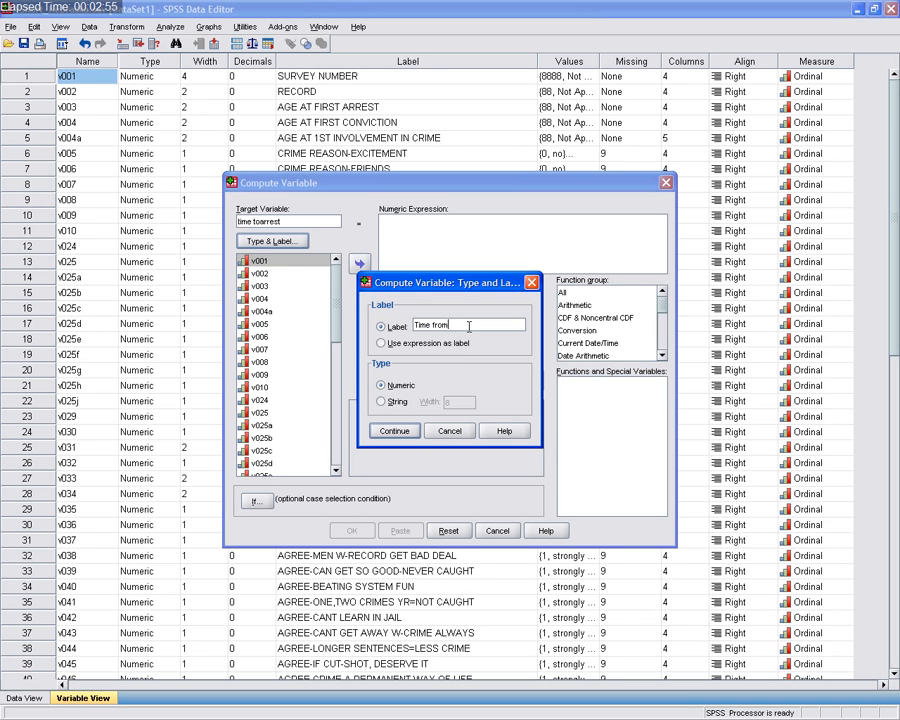
type(" f")
type("irst a")
type("rime to arr")
key("Left")
key("Left")
key("BackSpace")
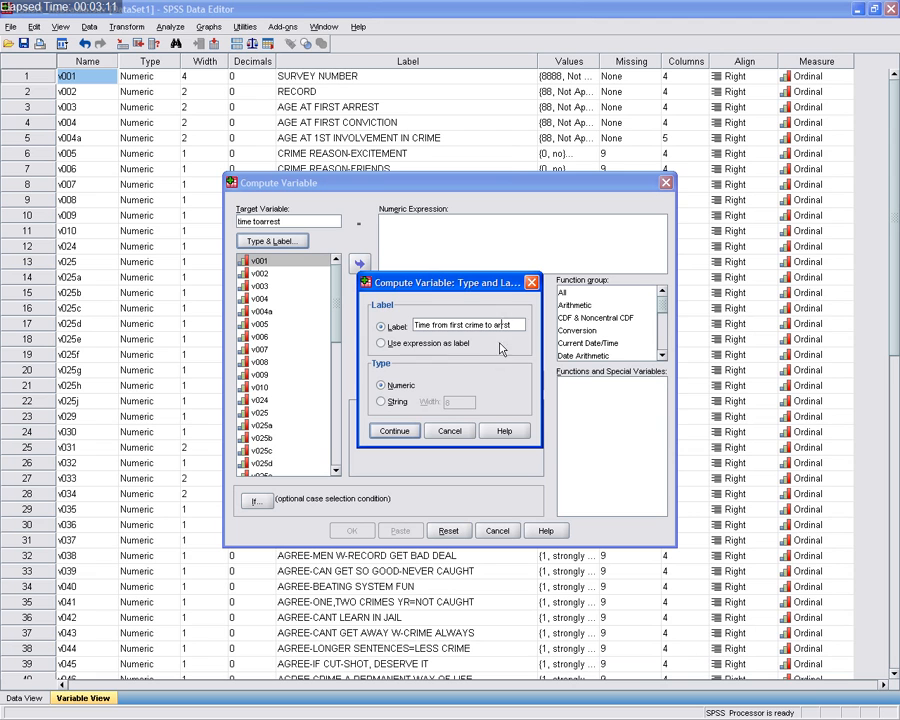
left_click(394, 430)
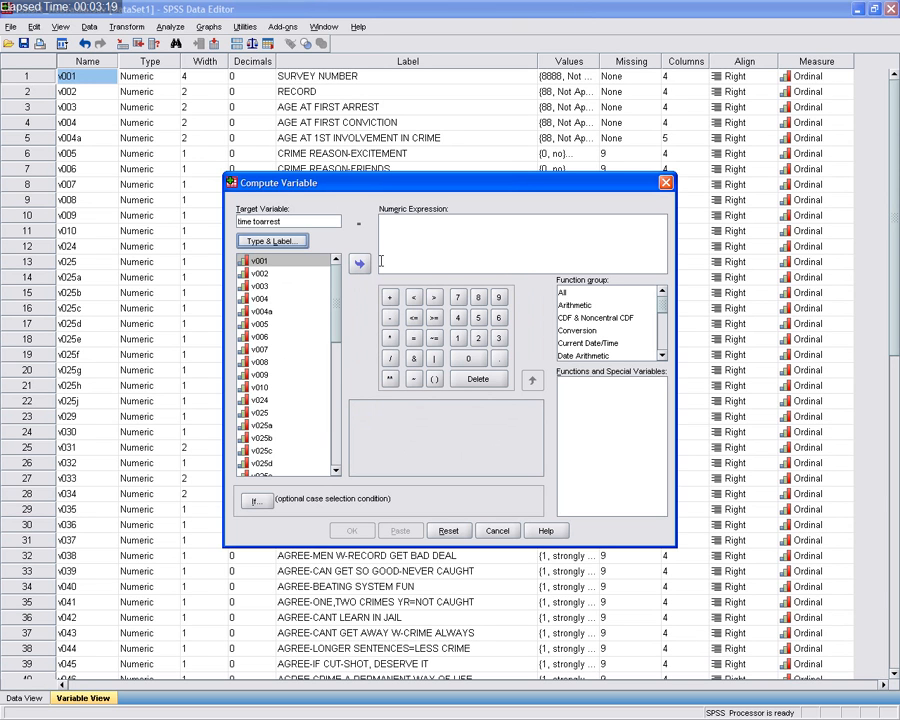
left_click_drag(348, 195, 444, 222)
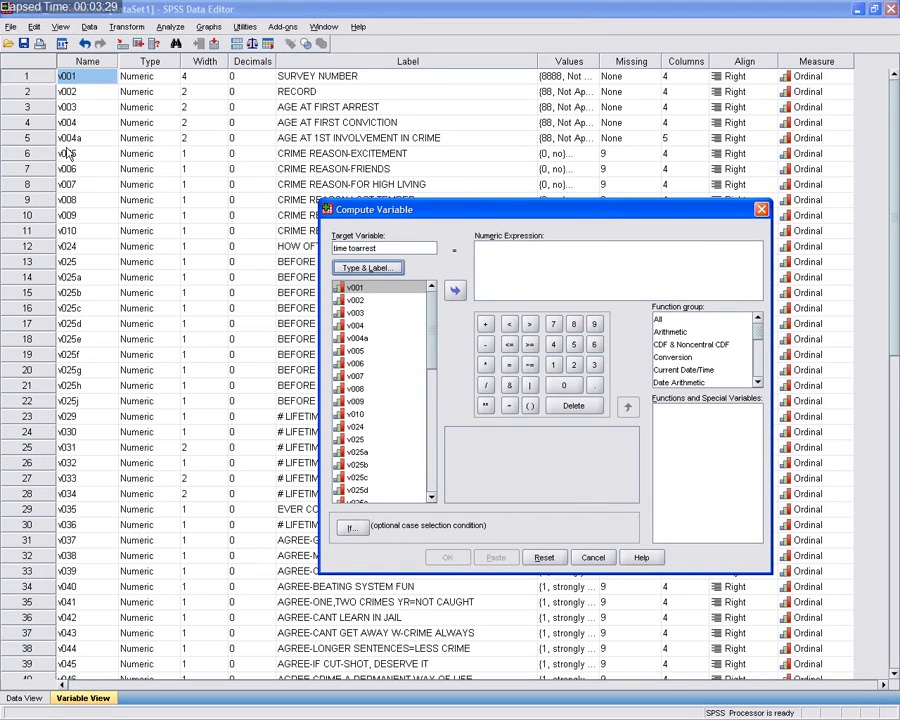
double_click(364, 340)
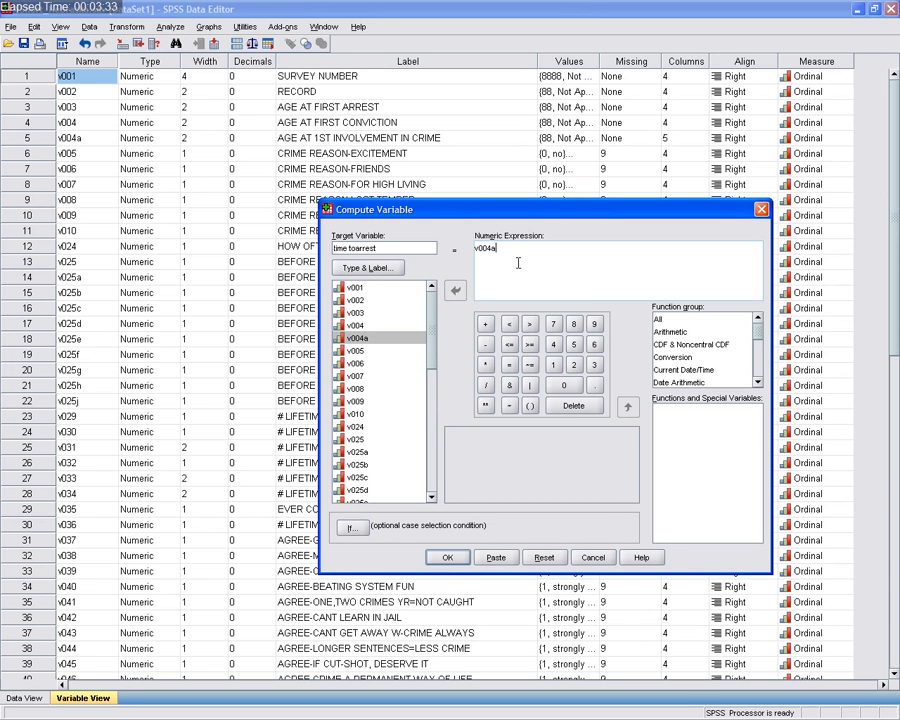
left_click_drag(523, 214, 463, 222)
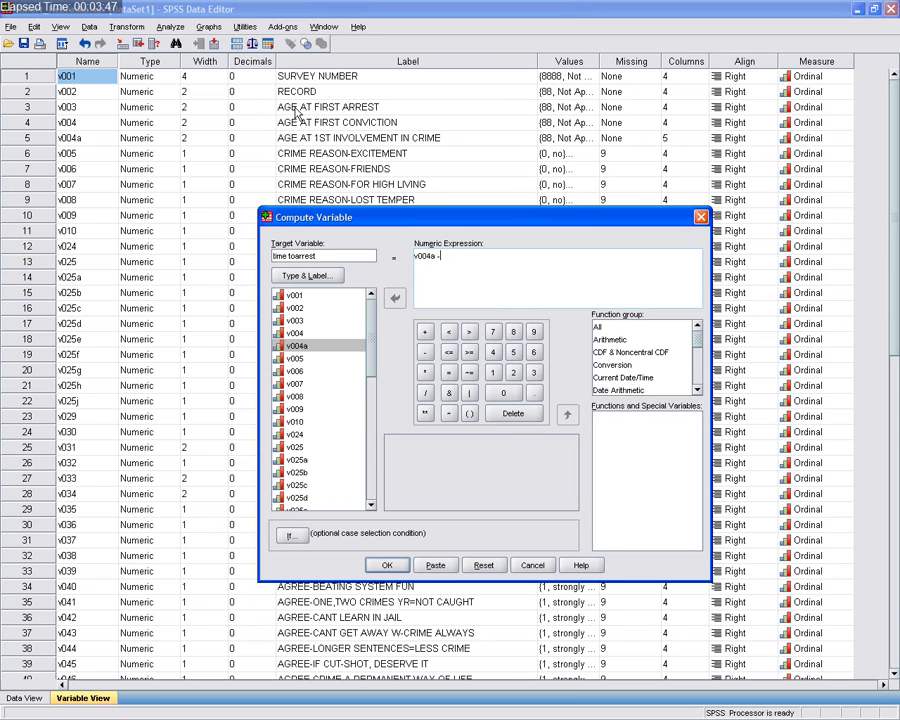
left_click_drag(442, 256, 414, 258)
key("Delete")
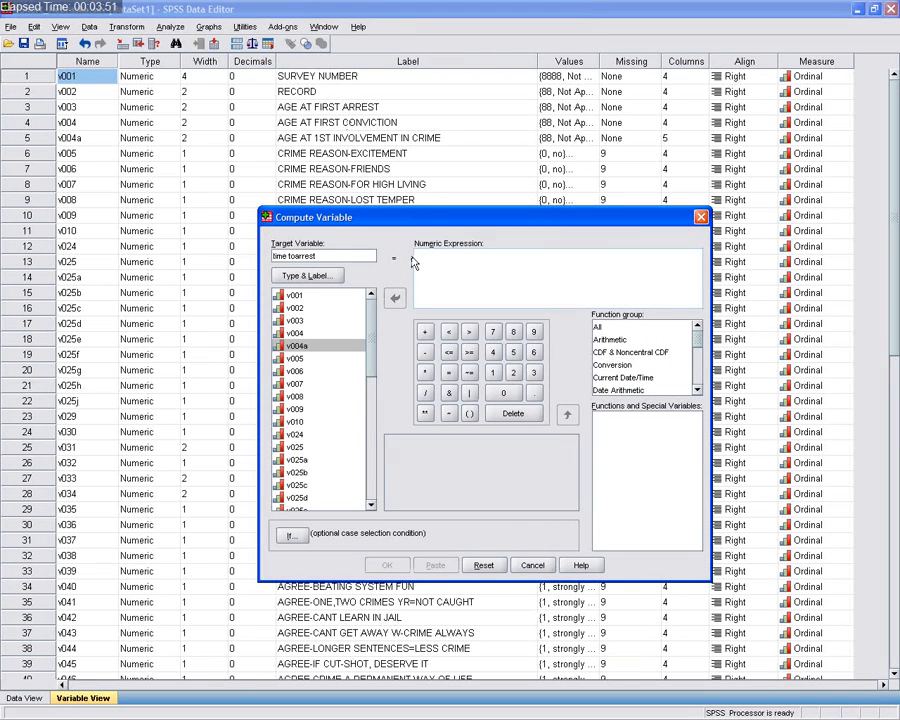
Step: Build the numeric expression v003 - v004a, subtracting age at first involvement in crime from age at first arrest
left_click(292, 111)
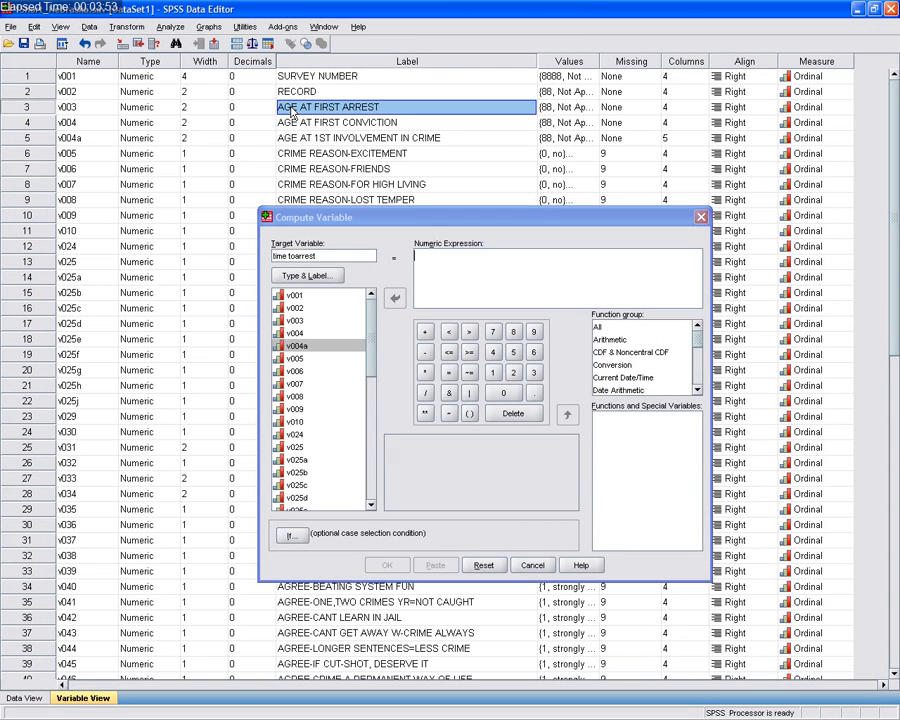
left_click(66, 108)
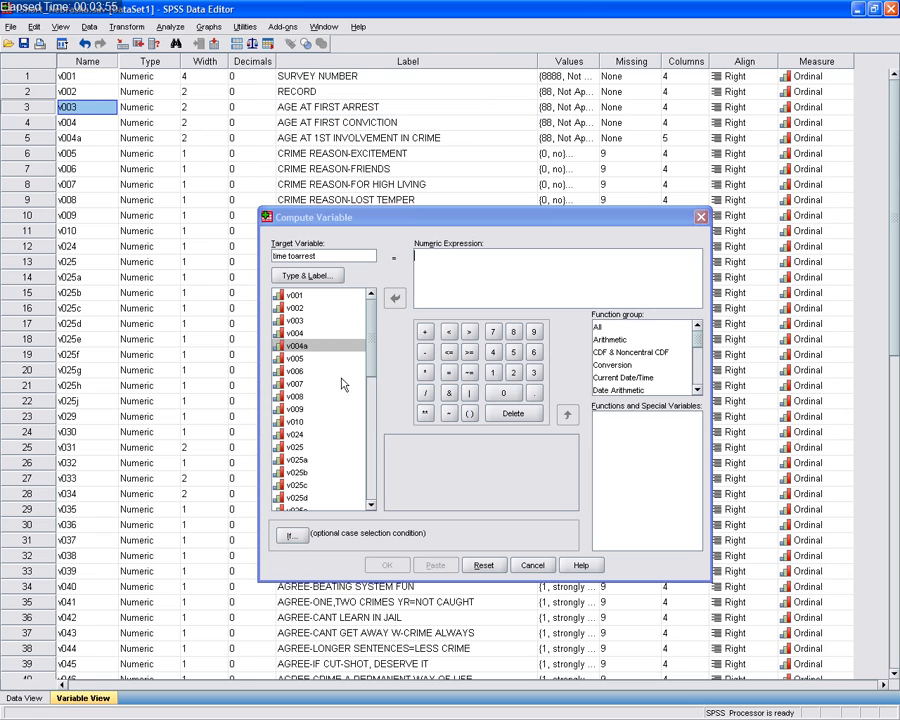
double_click(295, 321)
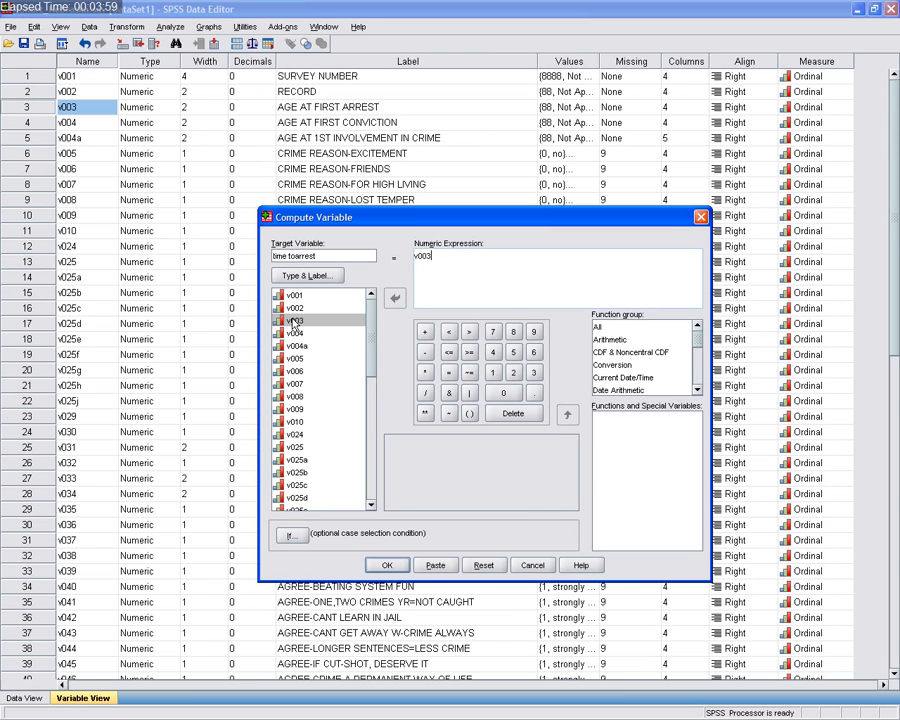
type("-")
left_click(425, 354)
left_click(300, 345)
double_click(300, 347)
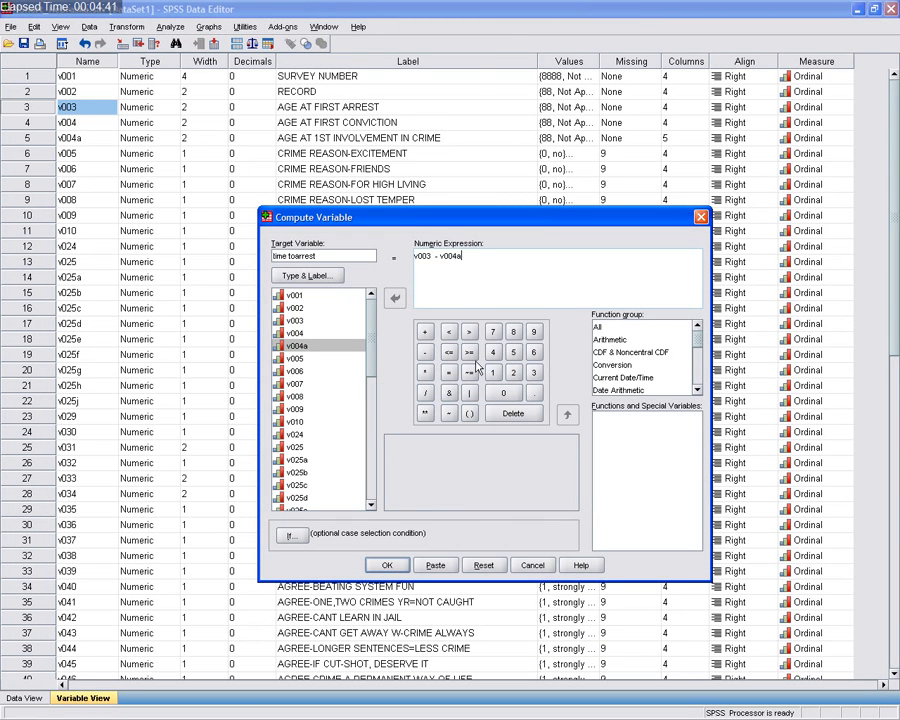
mouse_move(698, 345)
left_mouse_down()
mouse_move(701, 391)
mouse_move(699, 341)
left_mouse_up()
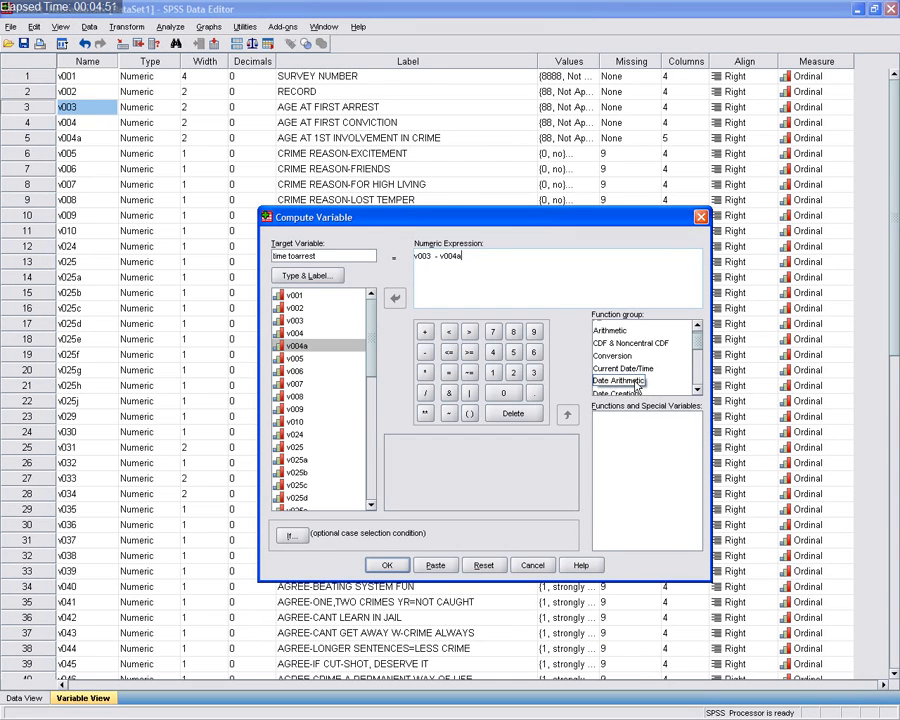
left_click_drag(697, 347, 700, 380)
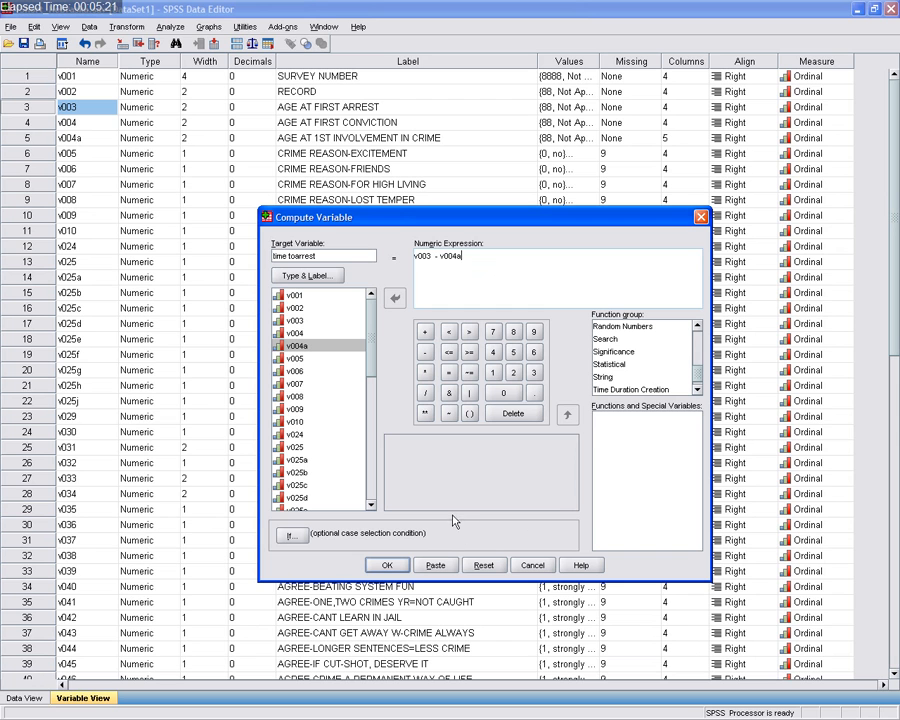
Step: Correct the target variable name to timtoarrest, without a space, and run the computation
left_click(385, 566)
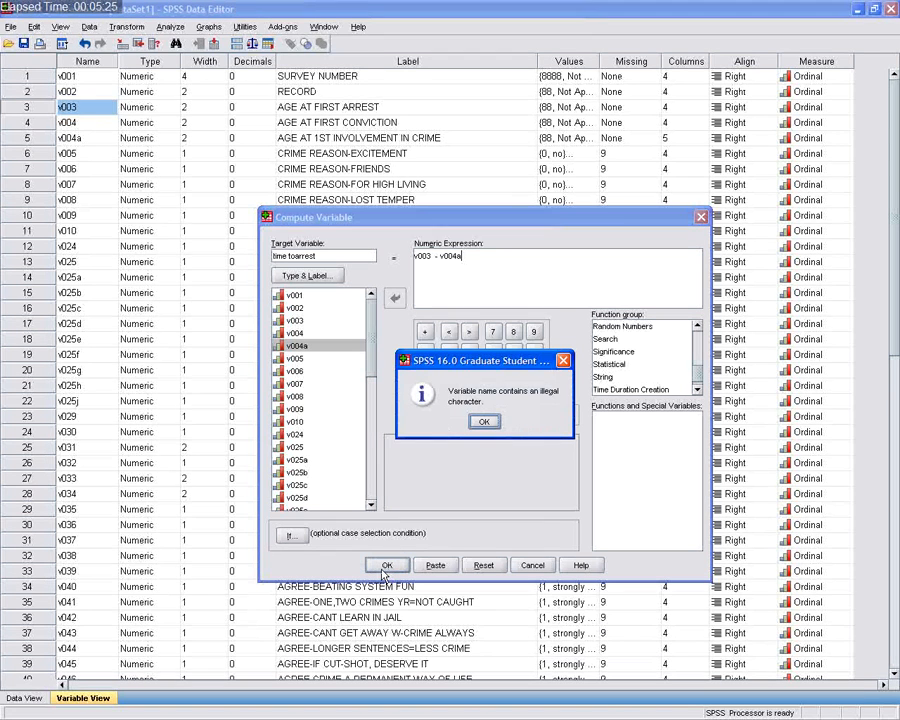
left_click(484, 423)
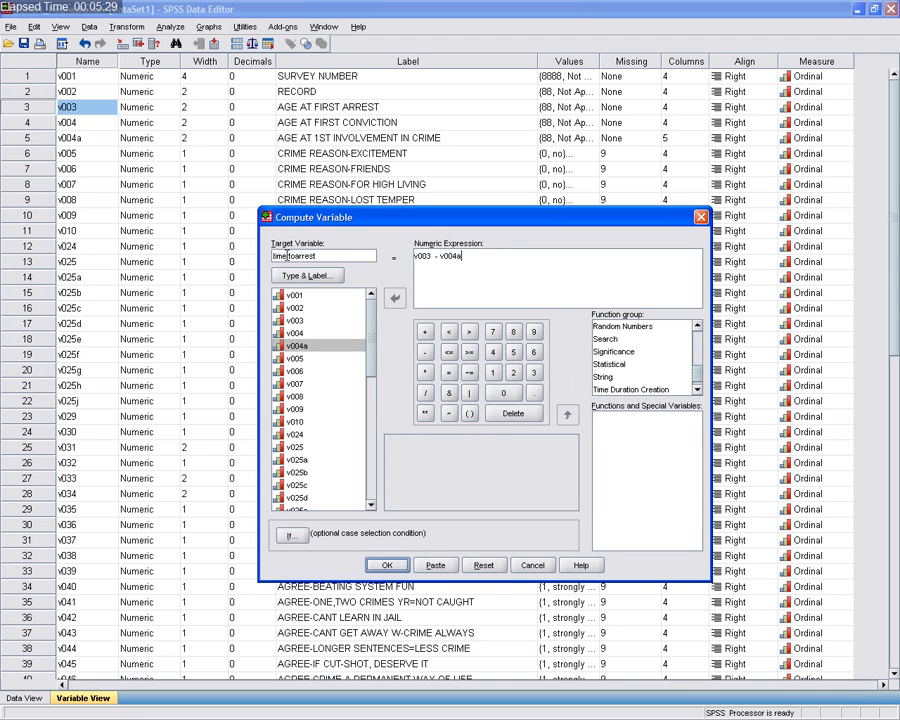
left_click(288, 255)
key("BackSpace")
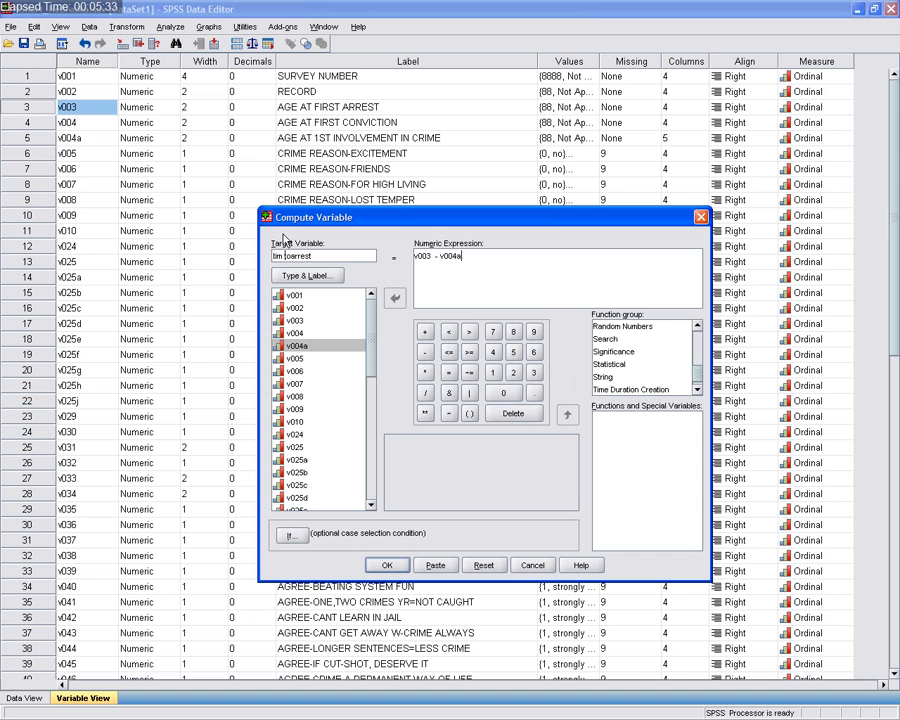
left_click(386, 565)
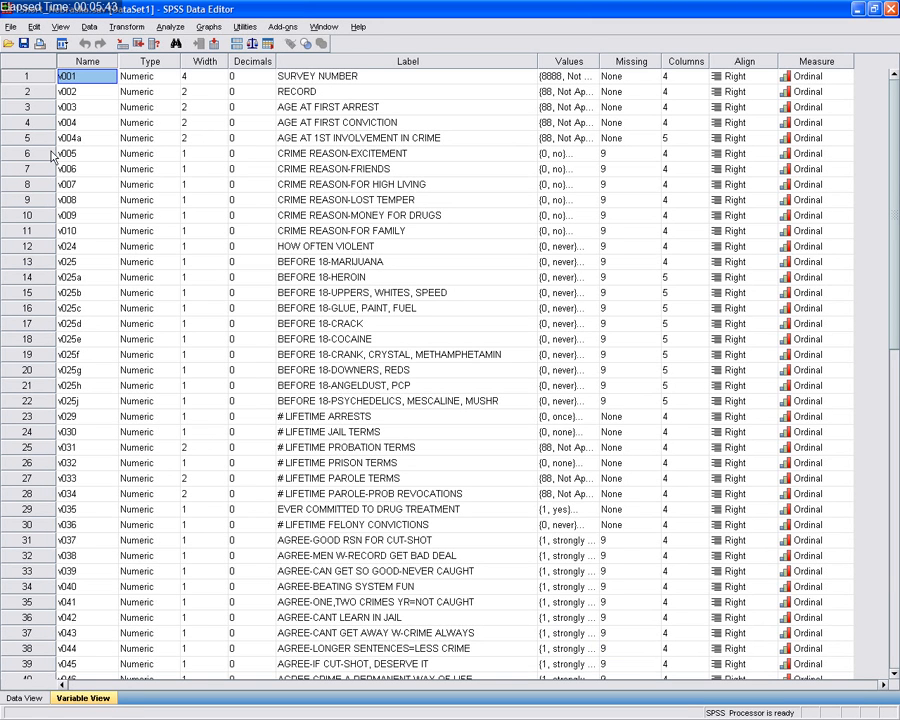
Step: Examine the computed timtoarrest values across the cases in the data, looking for implausible results
left_click(28, 699)
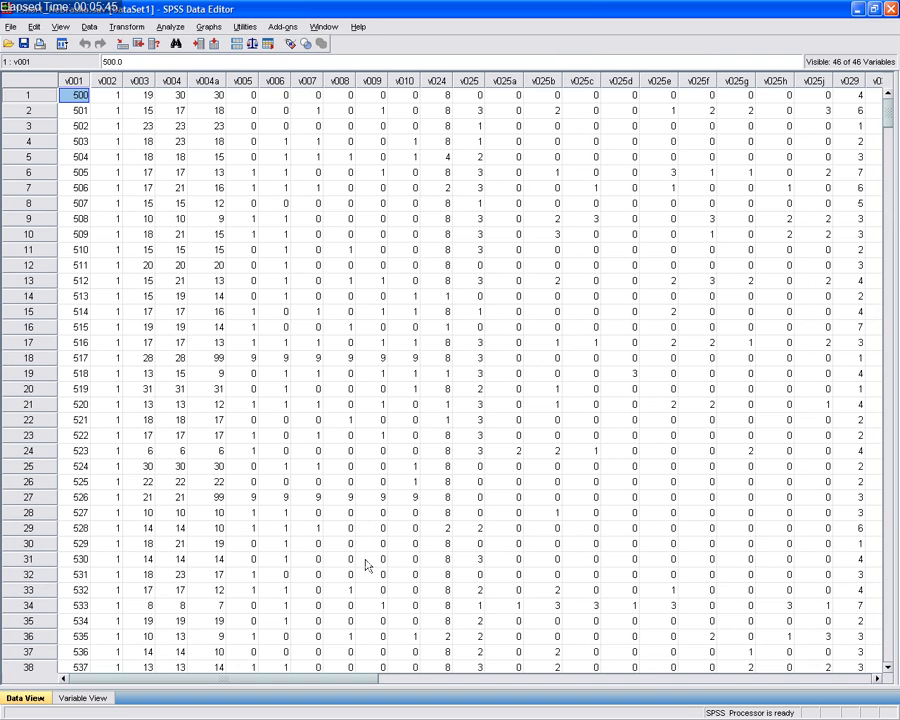
left_click_drag(244, 683, 655, 685)
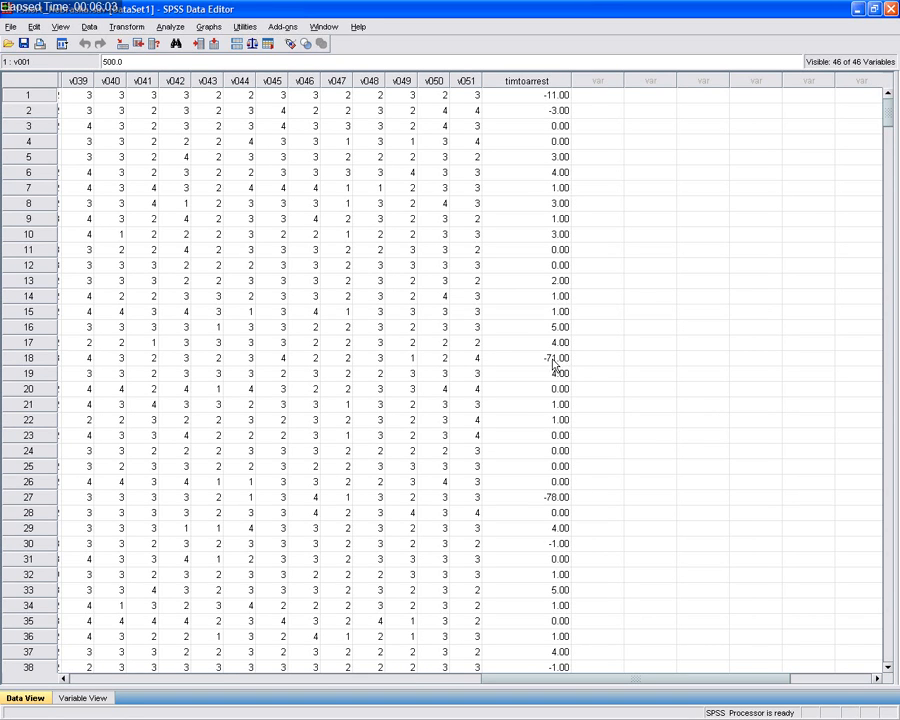
scroll(565, 565, "down", 10)
scroll(600, 555, "down", 5)
scroll(635, 553, "down", 2)
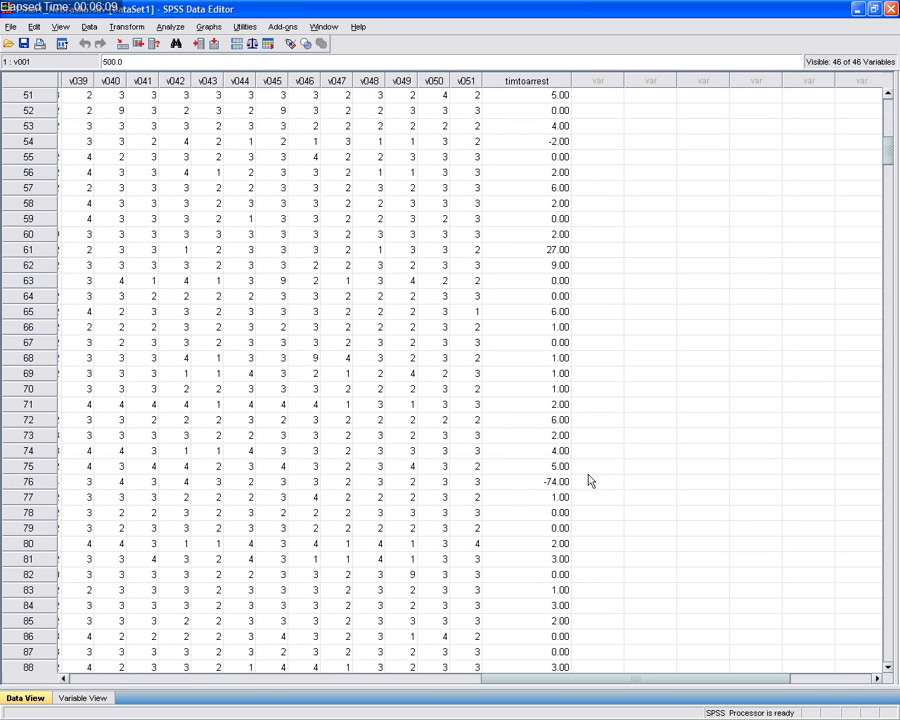
scroll(705, 497, "up", 5)
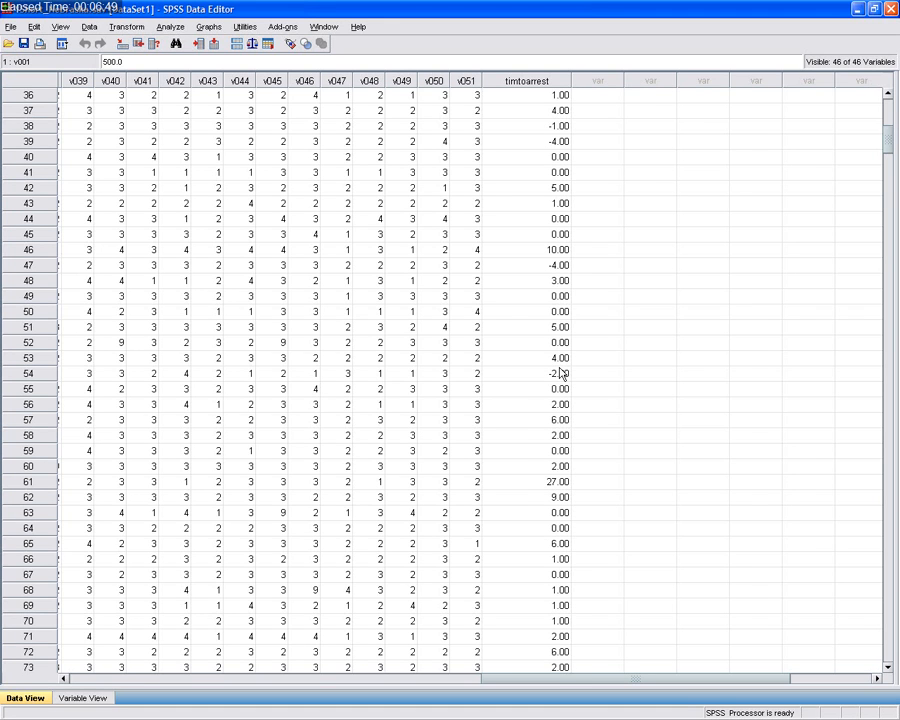
Step: Inspect the value labels defined for v049 in the variable definitions, including the Unknown code, leaving them unmodified
left_click(83, 698)
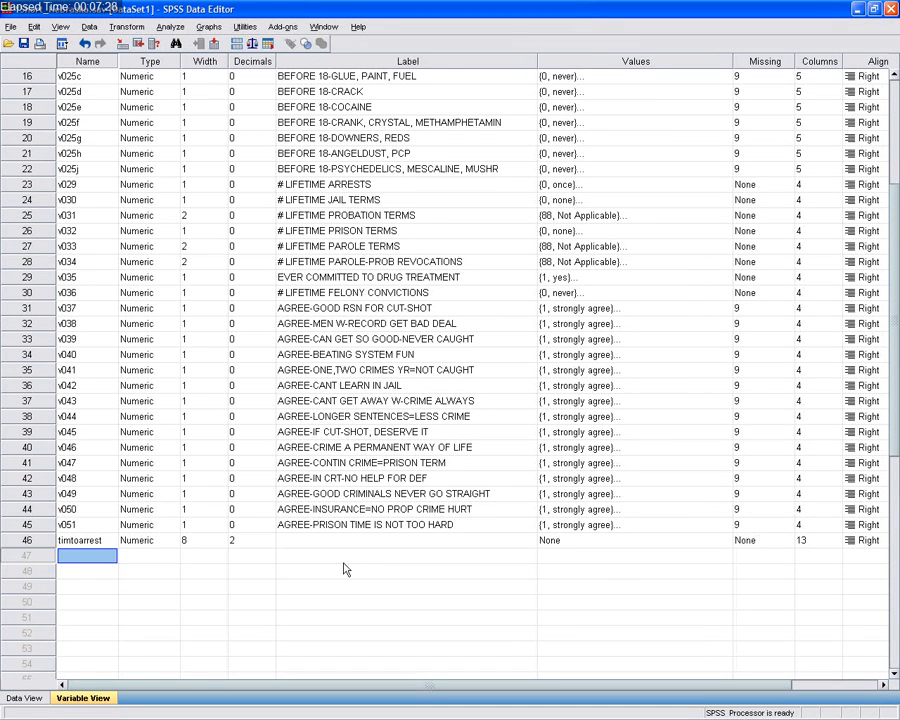
left_click(29, 494)
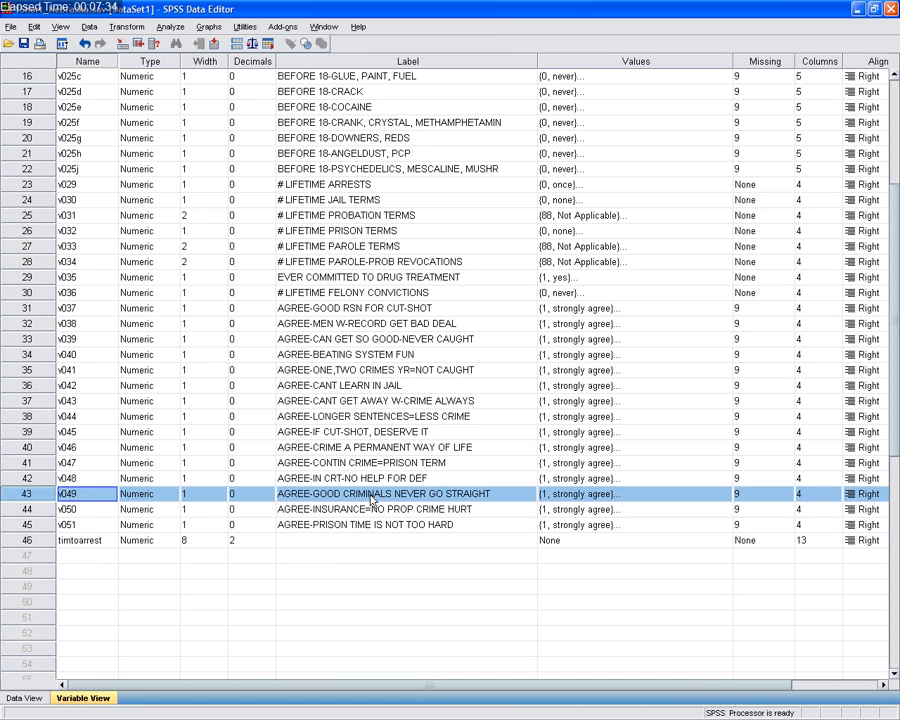
left_click(567, 497)
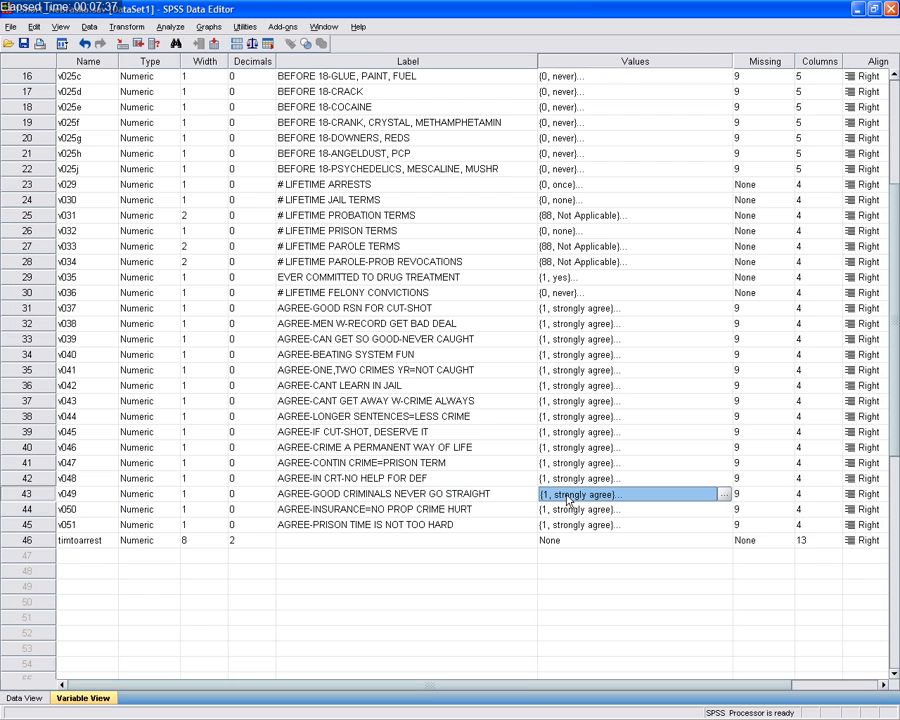
left_click(729, 494)
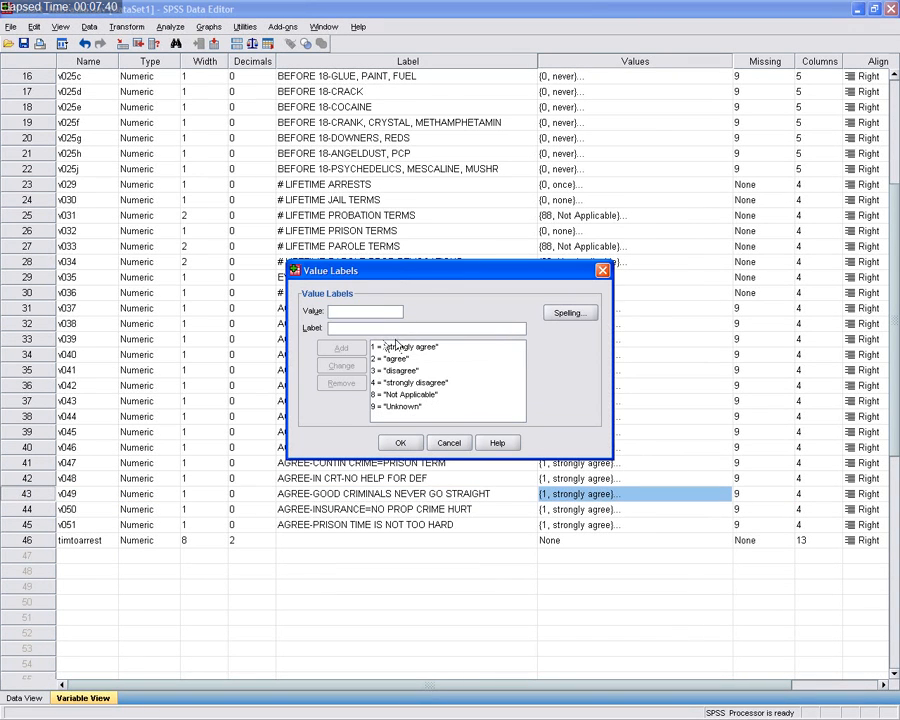
left_click(397, 408)
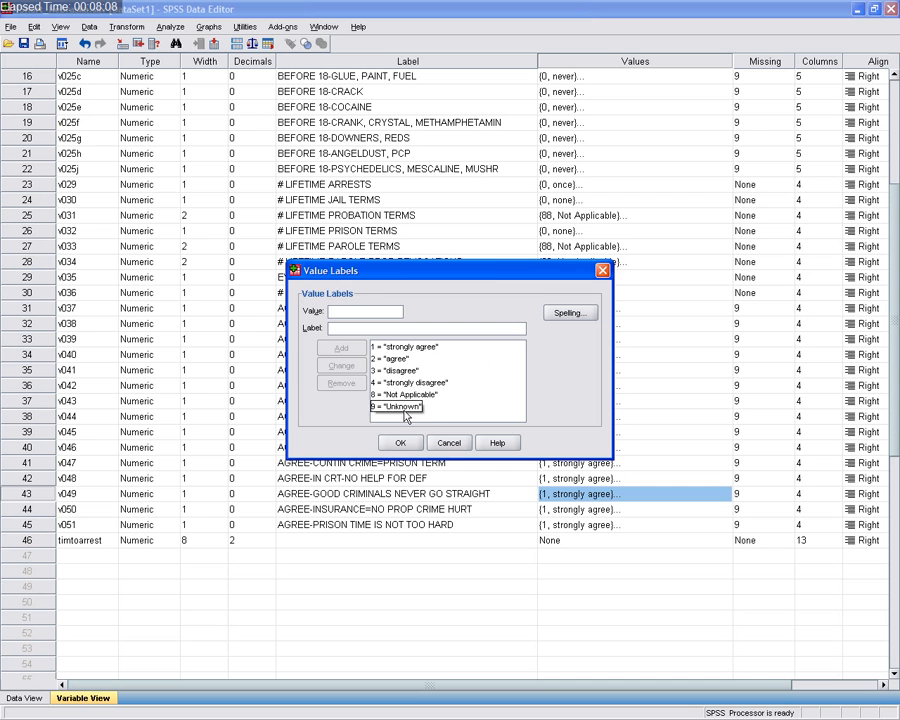
left_click(452, 443)
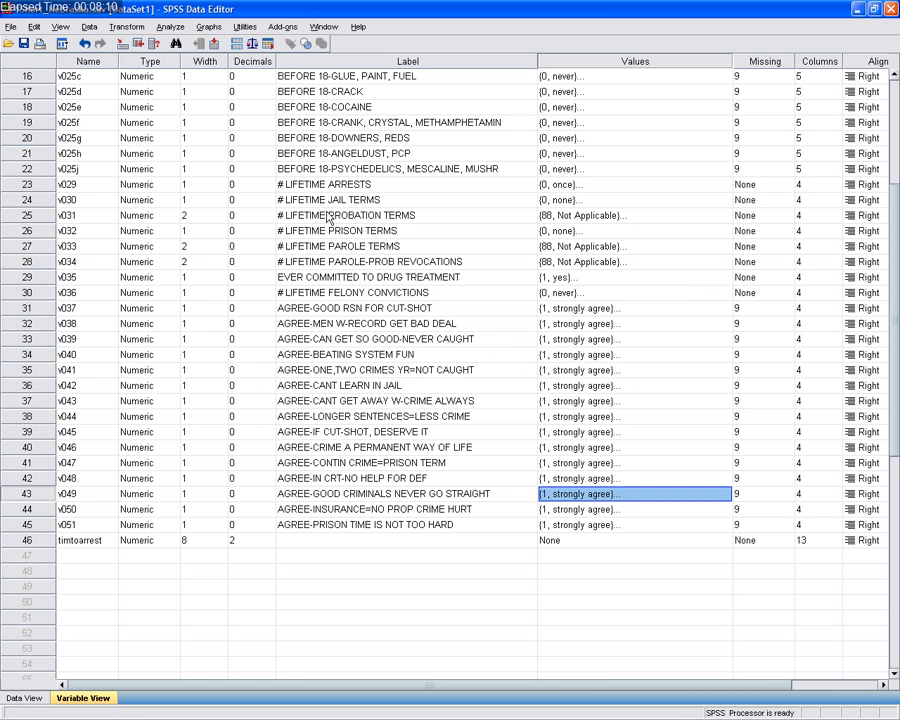
Step: Start a recode into different variables and clear the leftover v049 to new049 mapping from the variable list
left_click(125, 27)
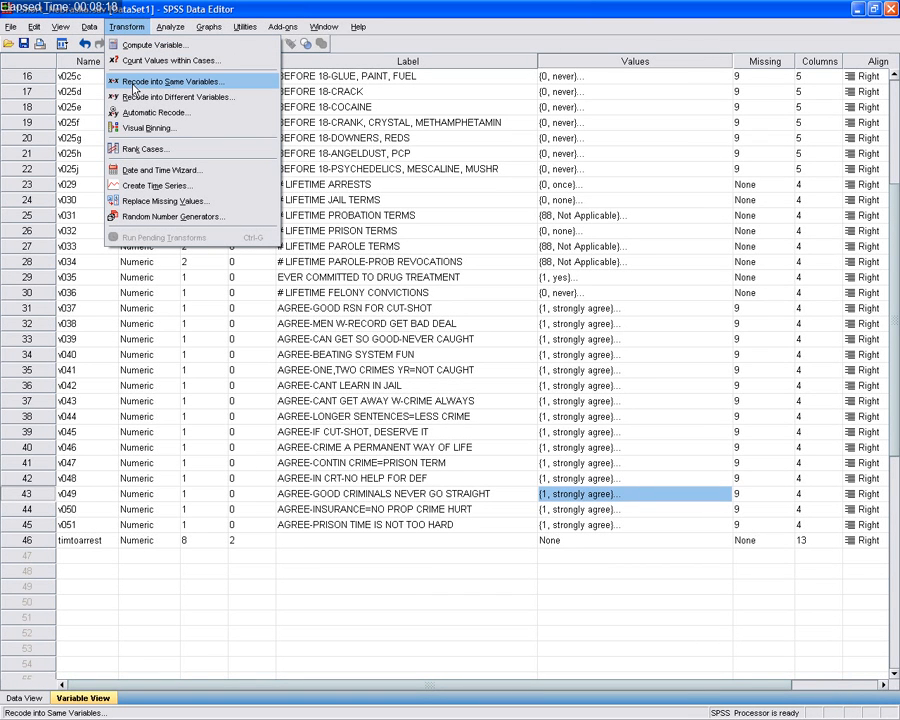
left_click(201, 97)
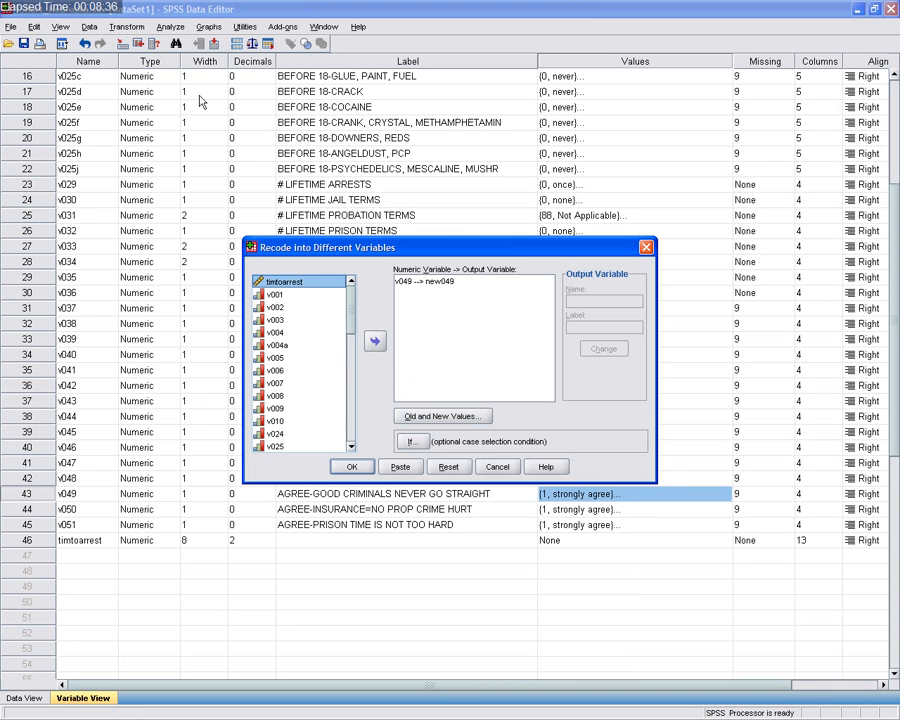
scroll(349, 316, "down", 10)
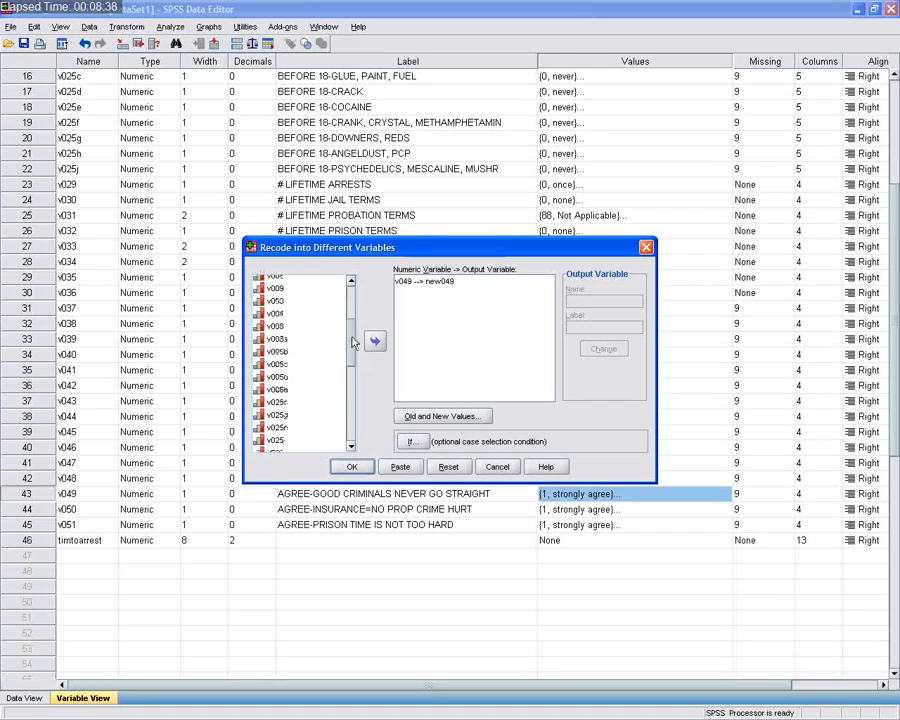
left_click(435, 282)
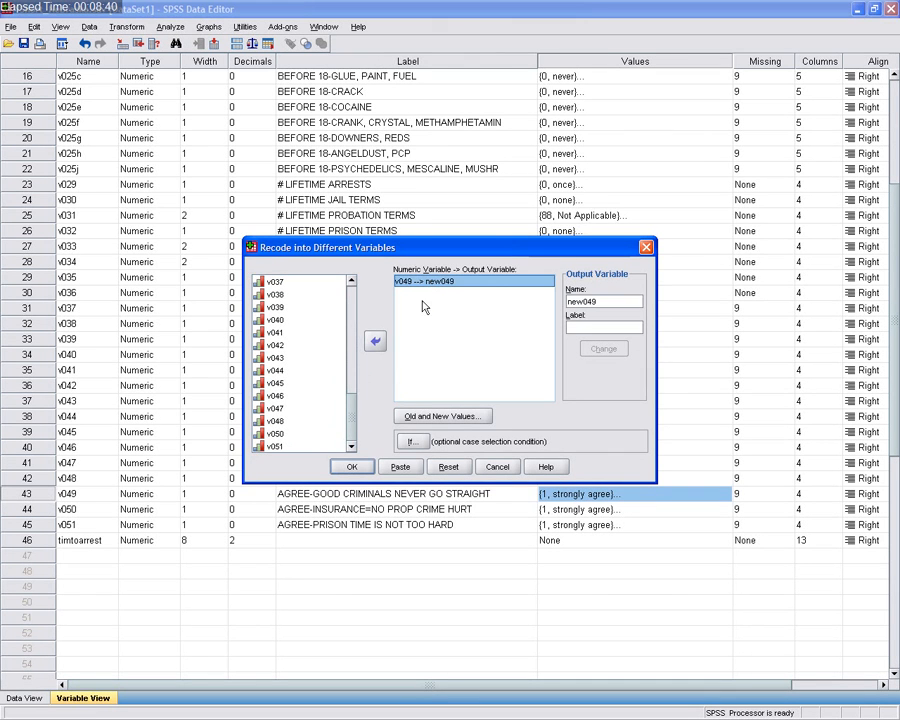
left_click(374, 341)
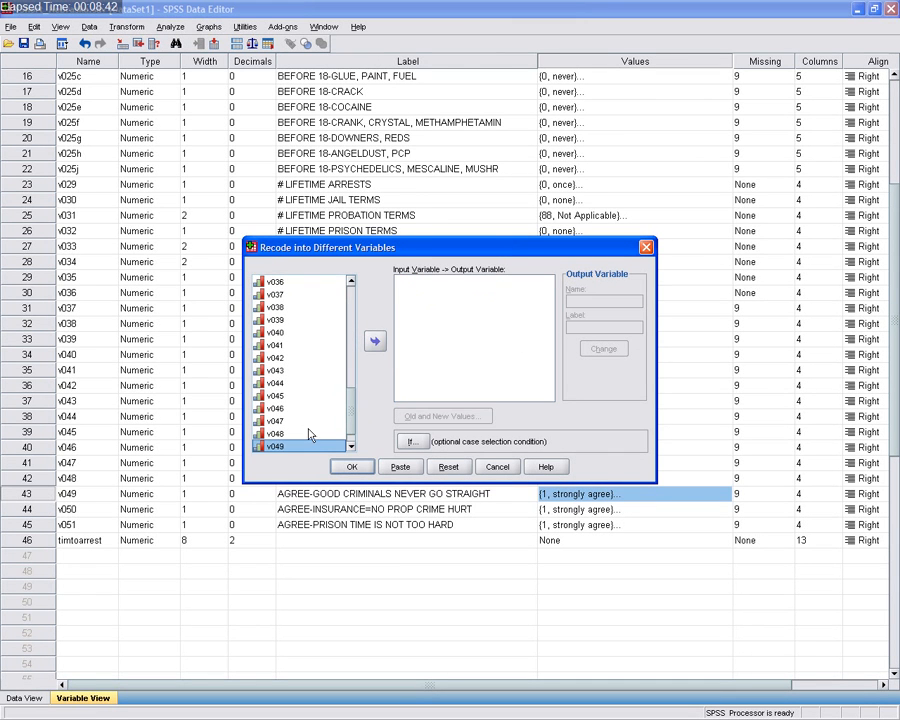
Step: Set v049 as the variable to recode and assign new049 as its output variable name
left_click(376, 344)
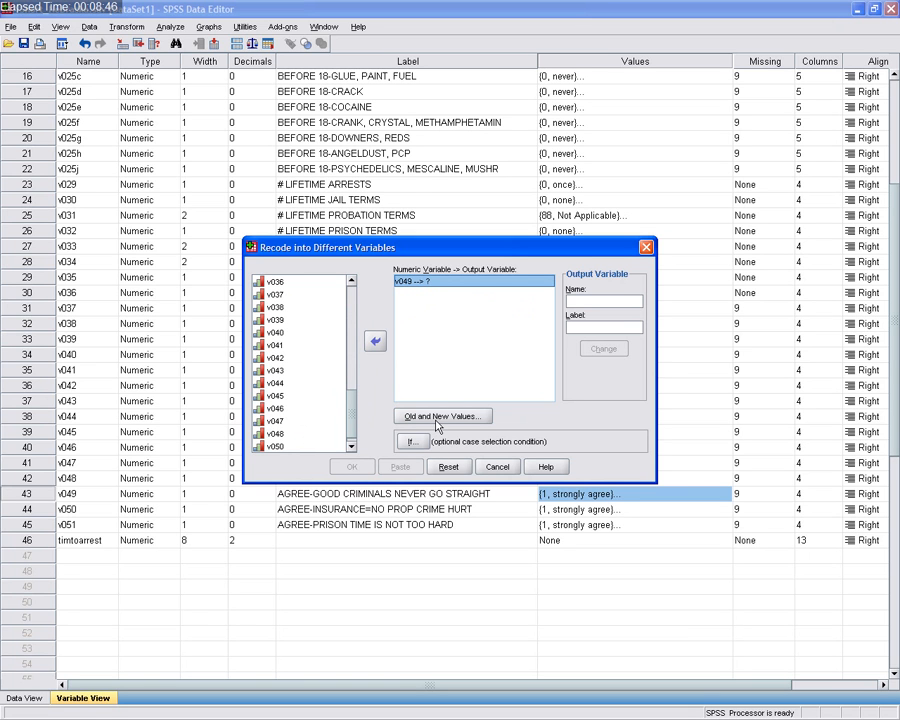
left_click(603, 299)
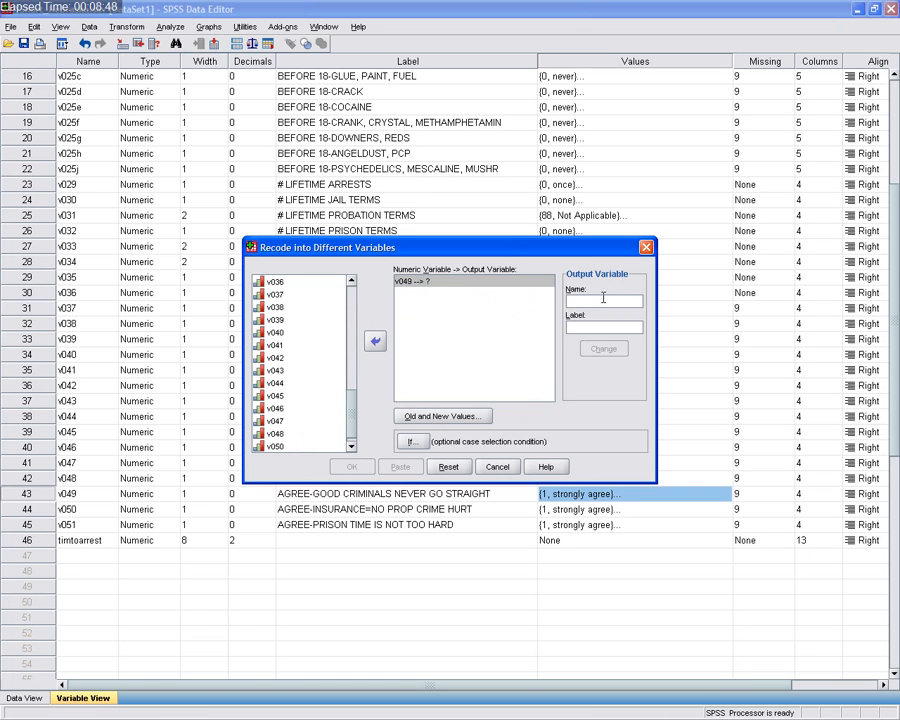
type("new")
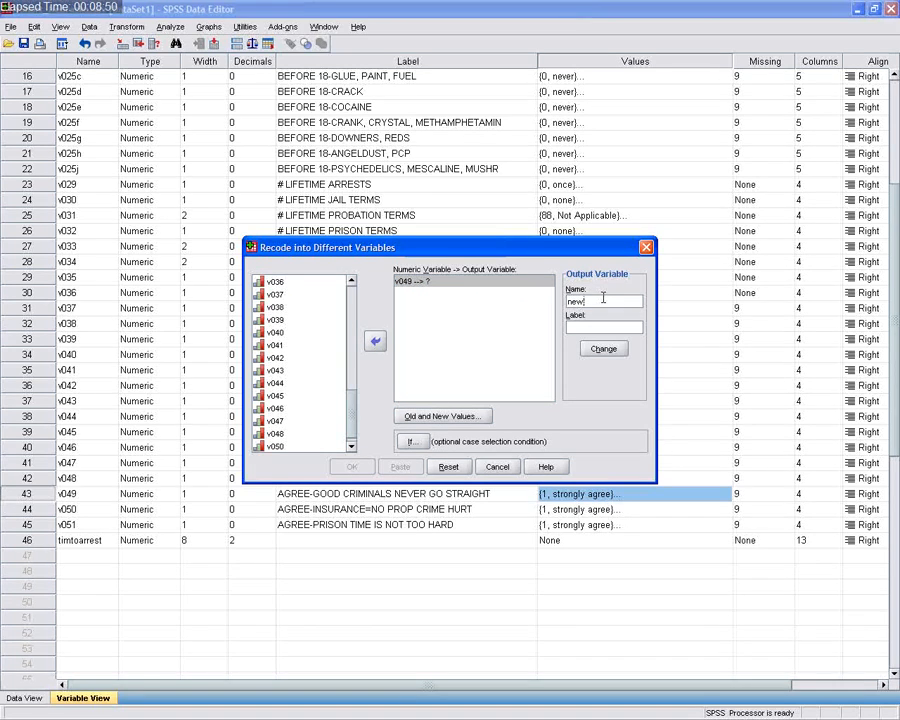
type("049")
left_click(606, 350)
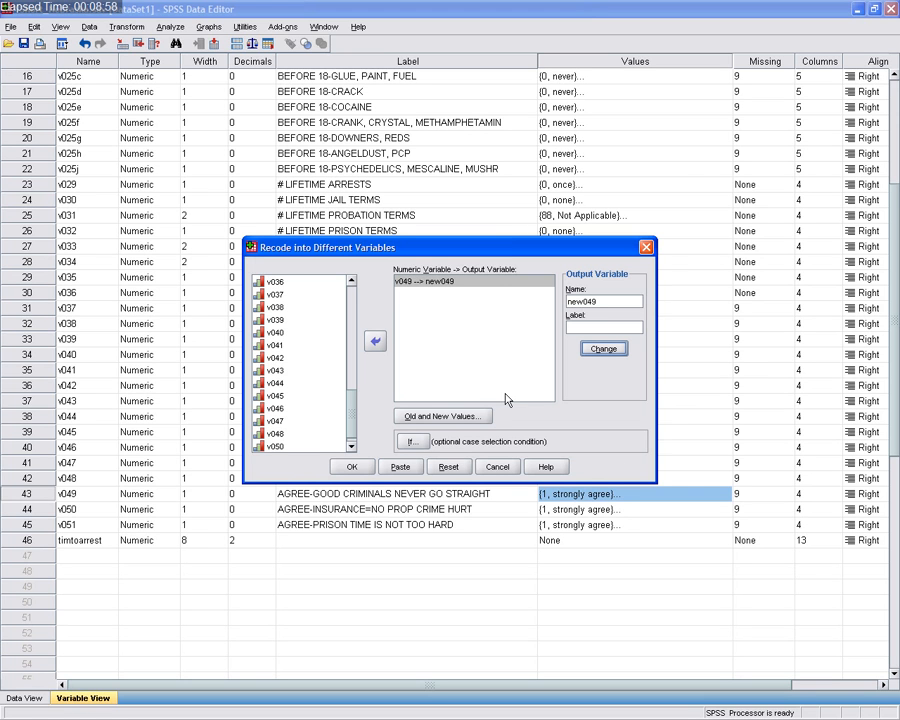
Step: Remove all three existing old-to-new value rules from the recode of v049
left_click(450, 418)
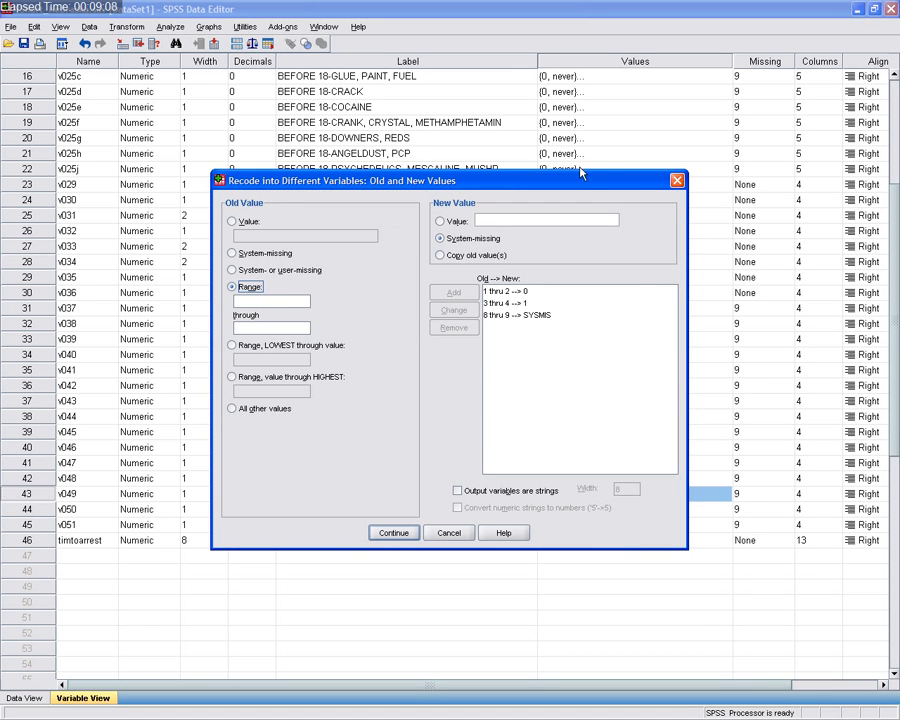
left_click(495, 292)
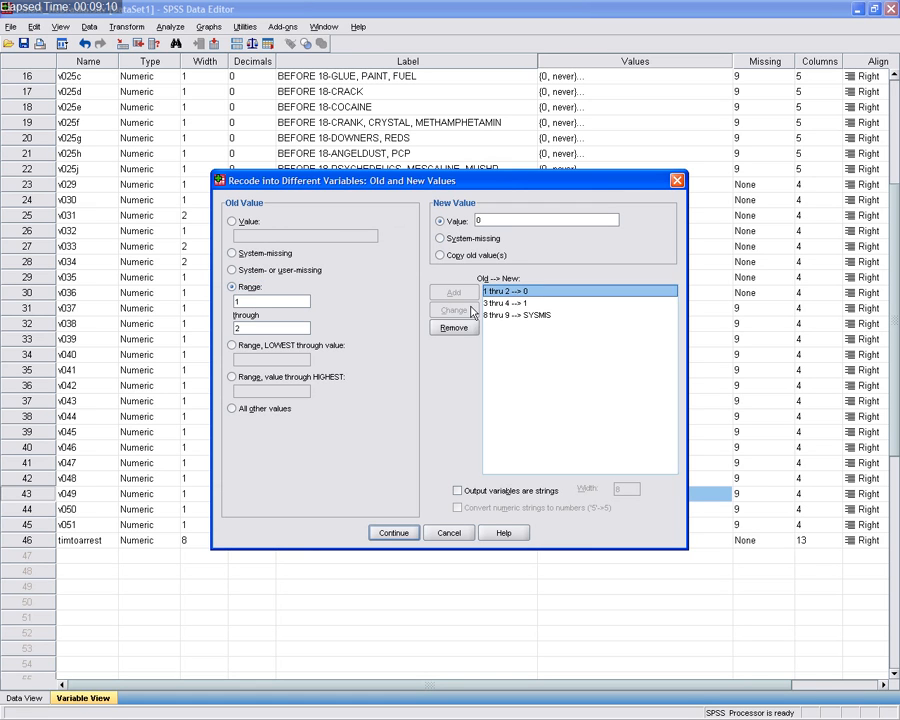
left_click(454, 328)
left_click(508, 291)
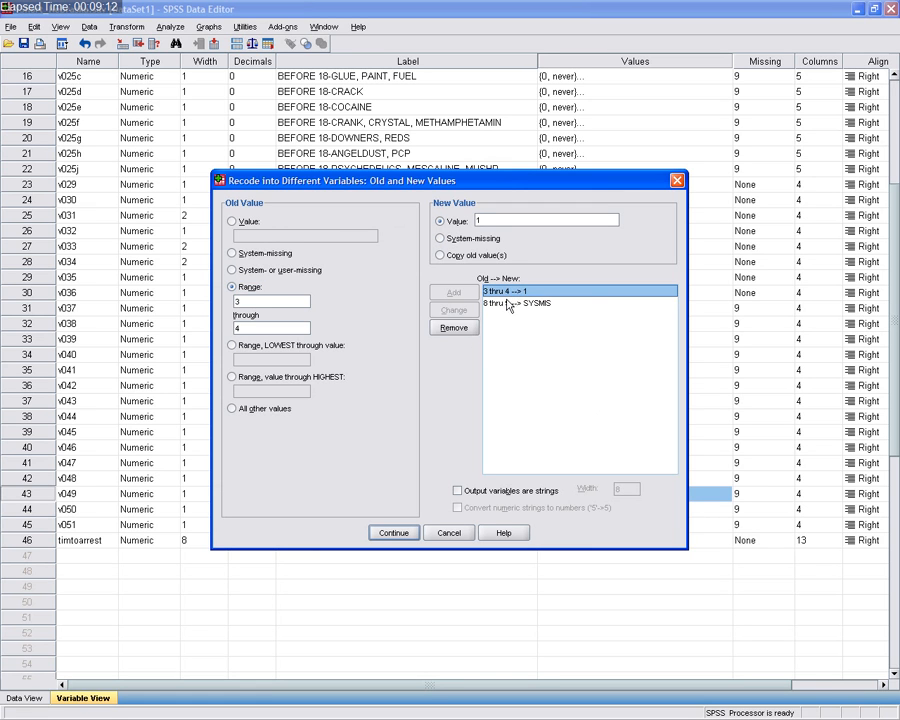
left_click(455, 328)
left_click(513, 292)
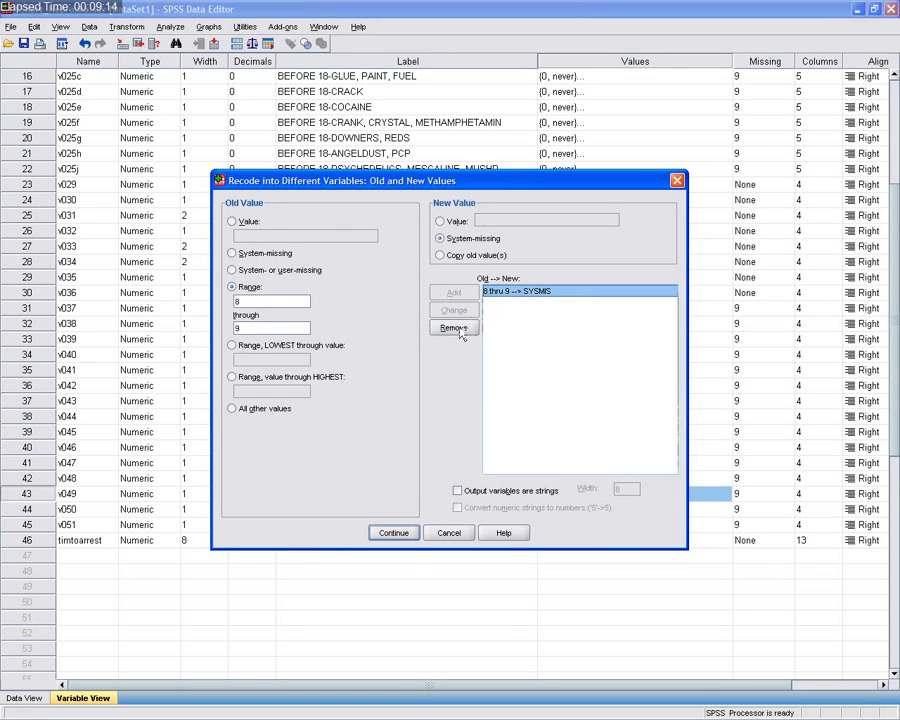
left_click(454, 328)
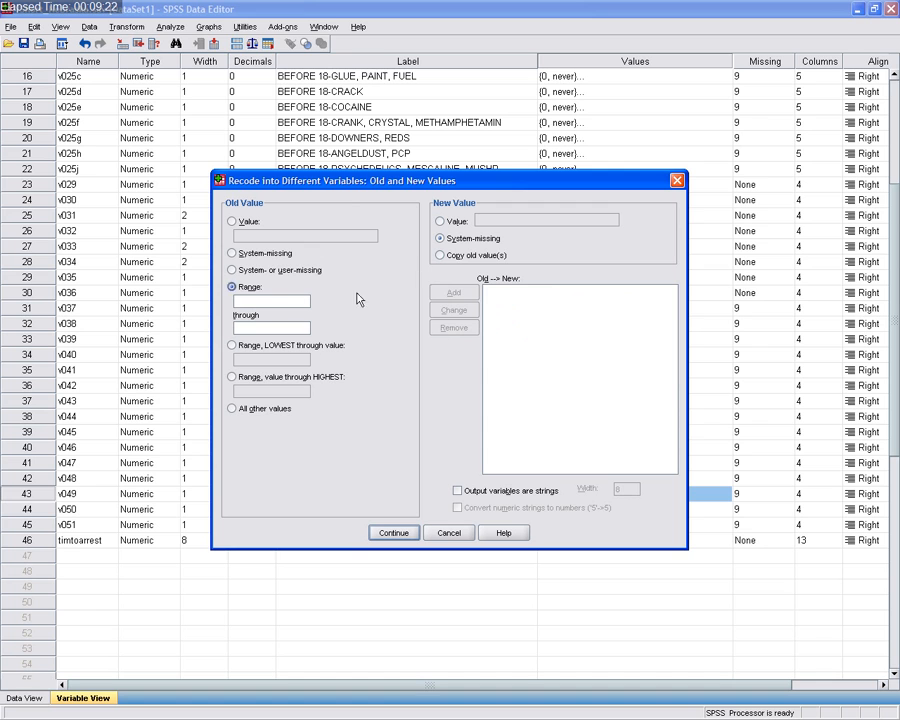
Step: Add a recode rule that turns old values 1 through 2 into the new value 0
left_click(245, 300)
type("1")
type("2")
left_click(441, 222)
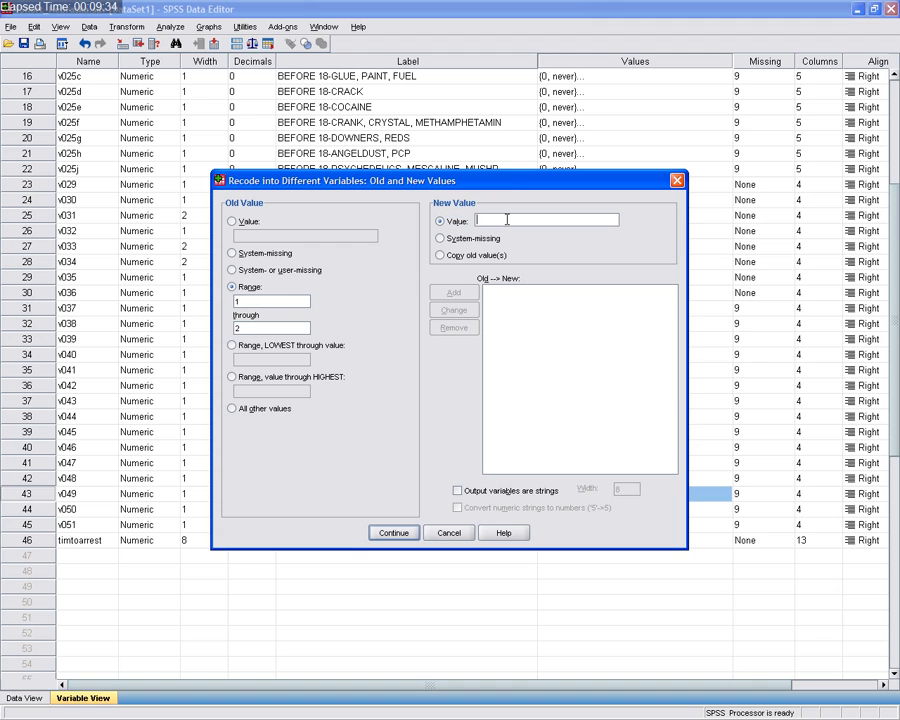
type("0")
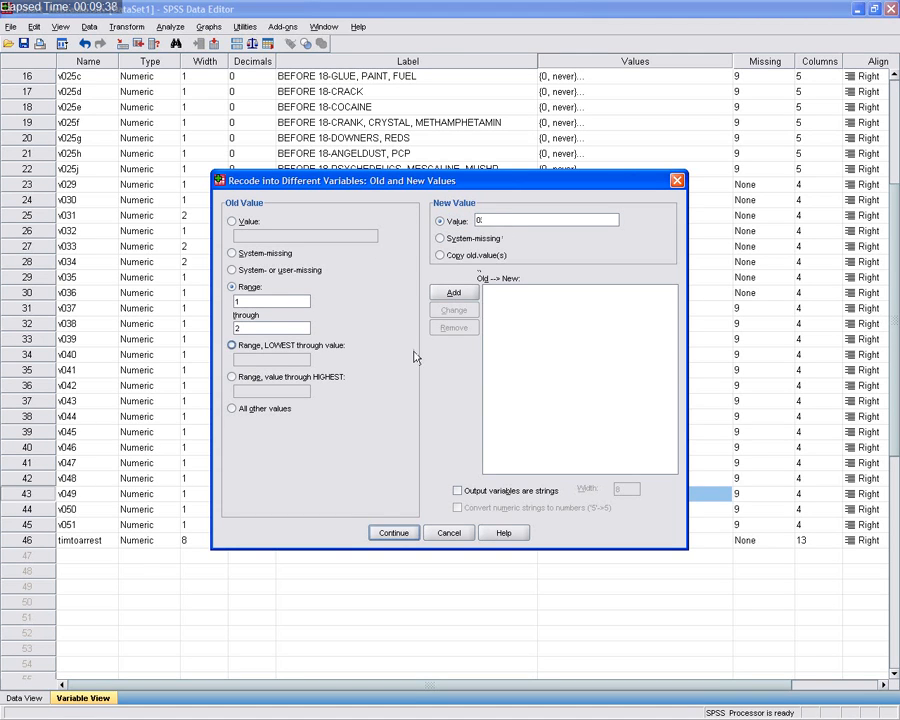
left_click(460, 293)
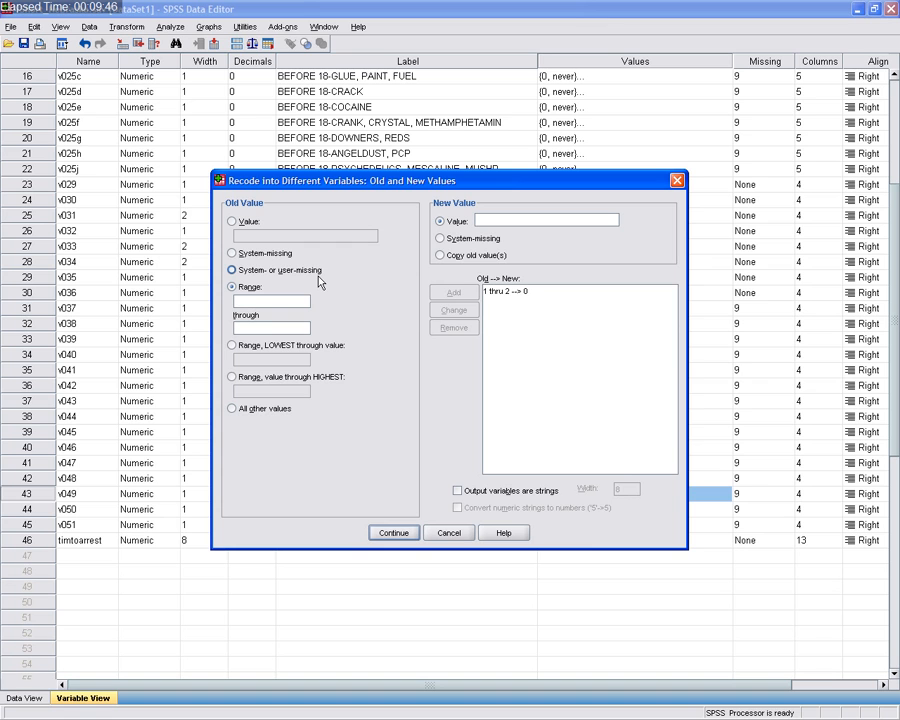
Step: Add a recode rule that turns old values 3 through 4 into the new value 1
left_click(255, 301)
type("2")
left_click(250, 327)
type("4")
type("1")
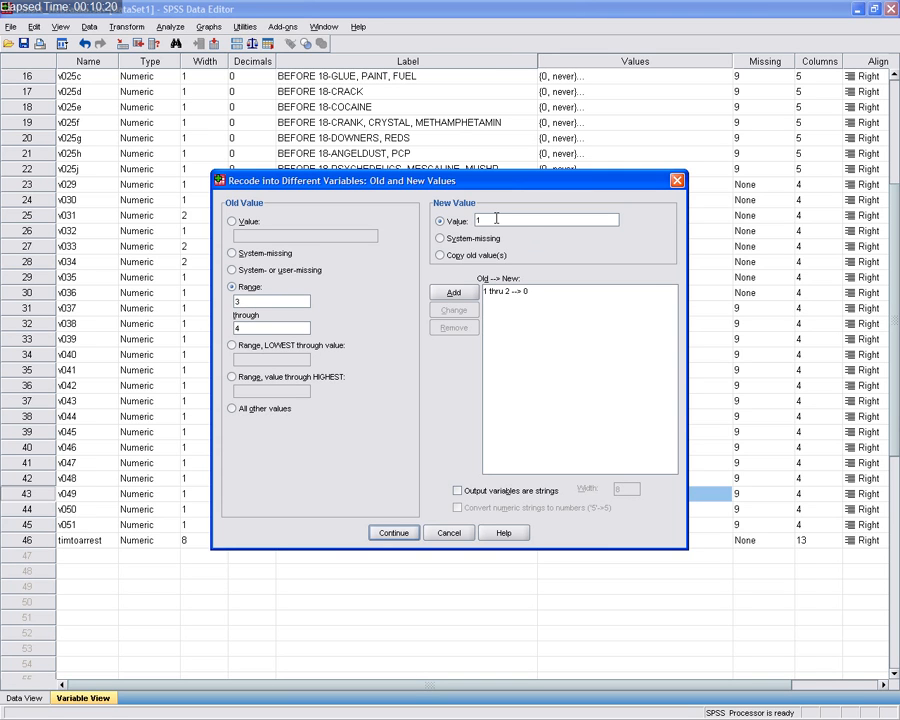
left_click(453, 294)
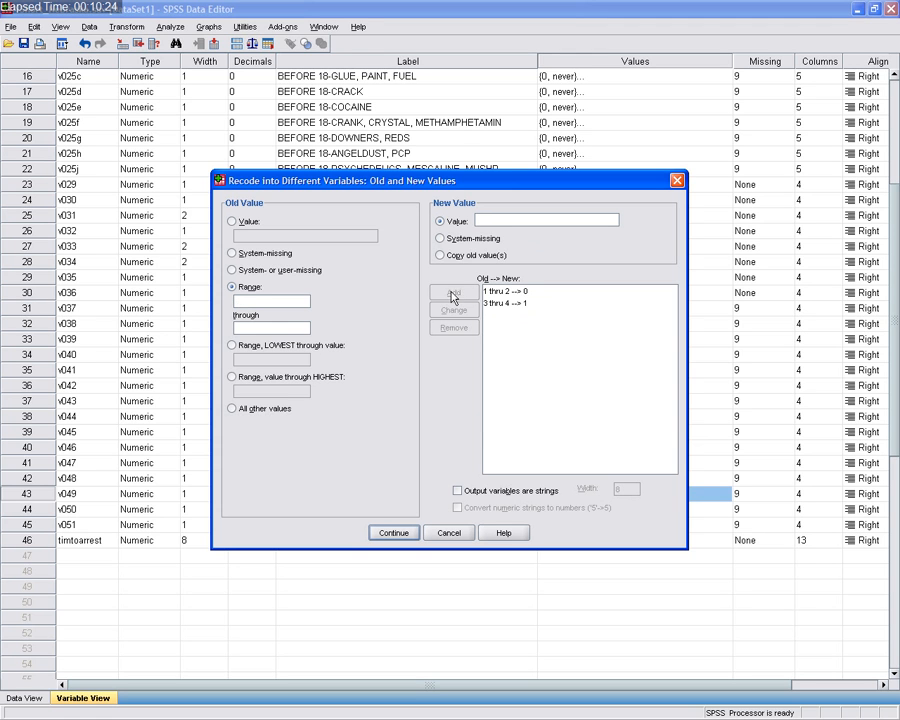
Step: Add a rule recoding all other values to system-missing, and run the recode of v049 into new049
left_click(233, 410)
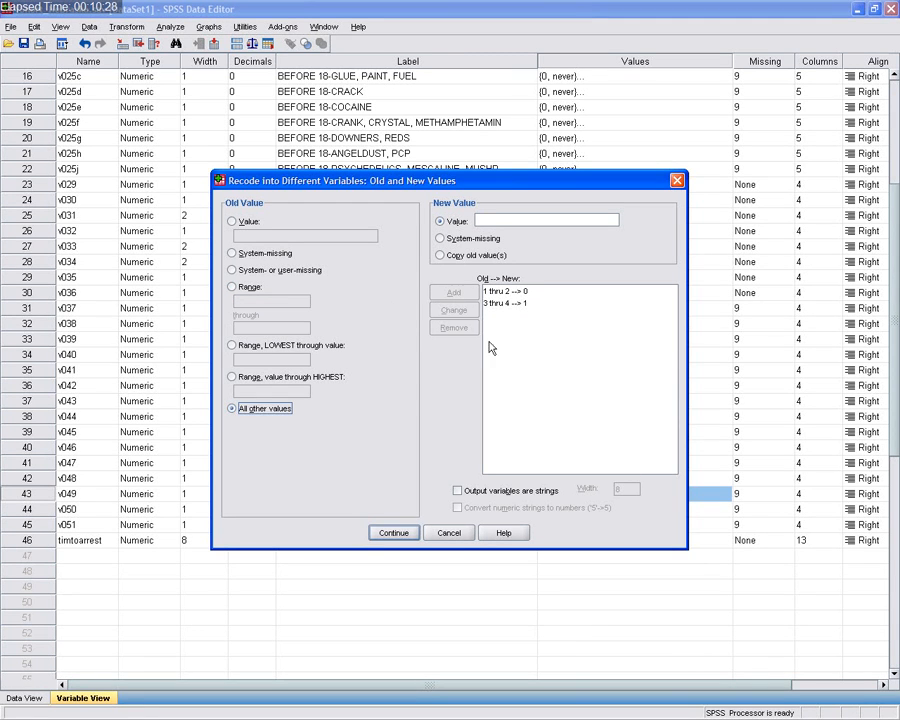
left_click(440, 239)
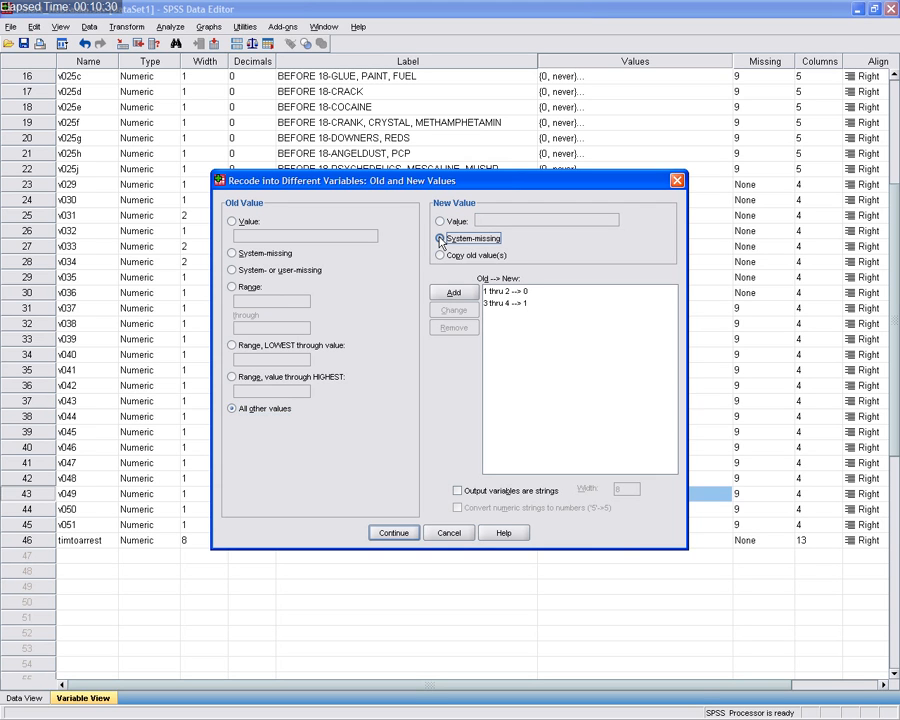
left_click(452, 295)
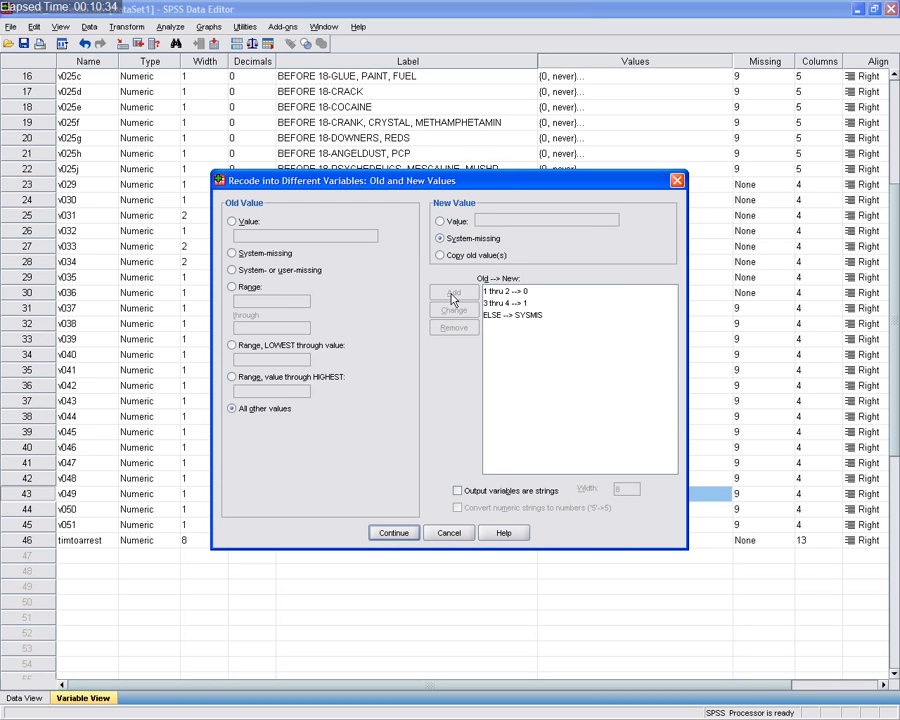
left_click(390, 532)
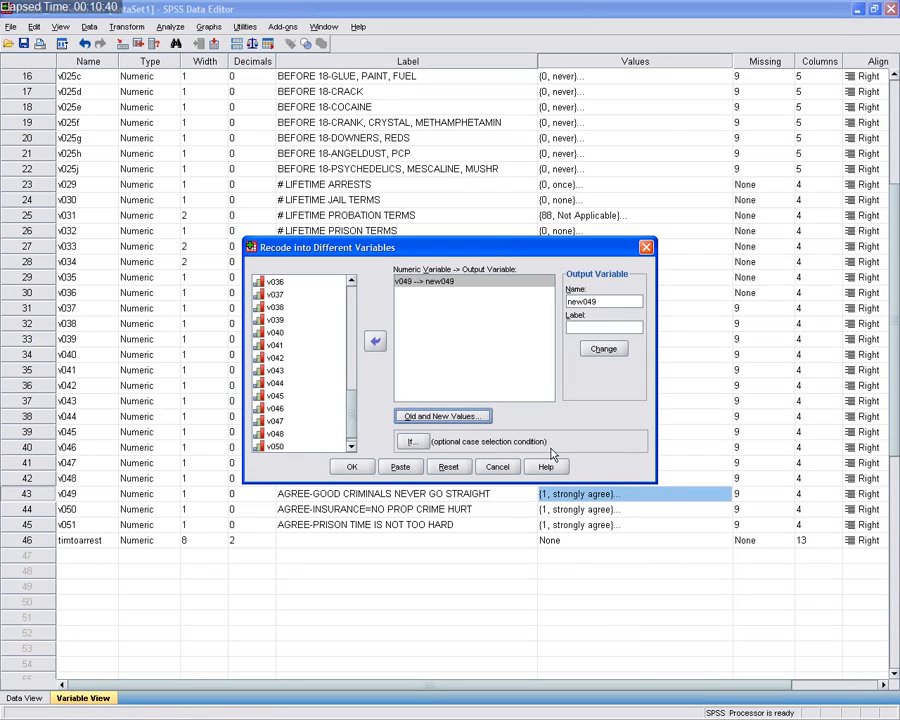
left_click(349, 469)
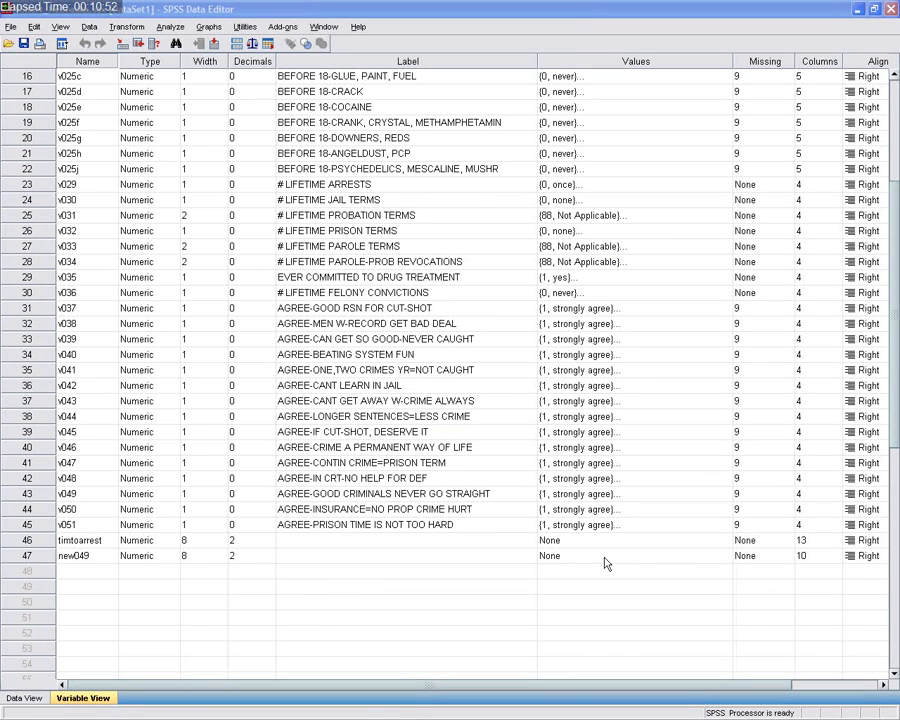
Step: Add the value label "agree" for value 0 of the variable new049
left_click(572, 563)
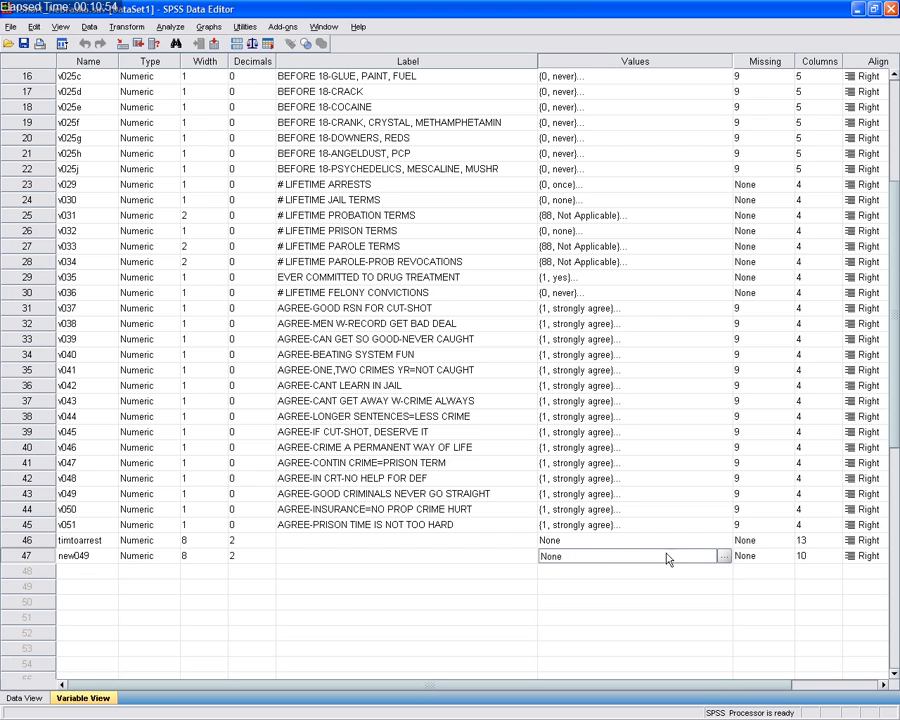
left_click(724, 558)
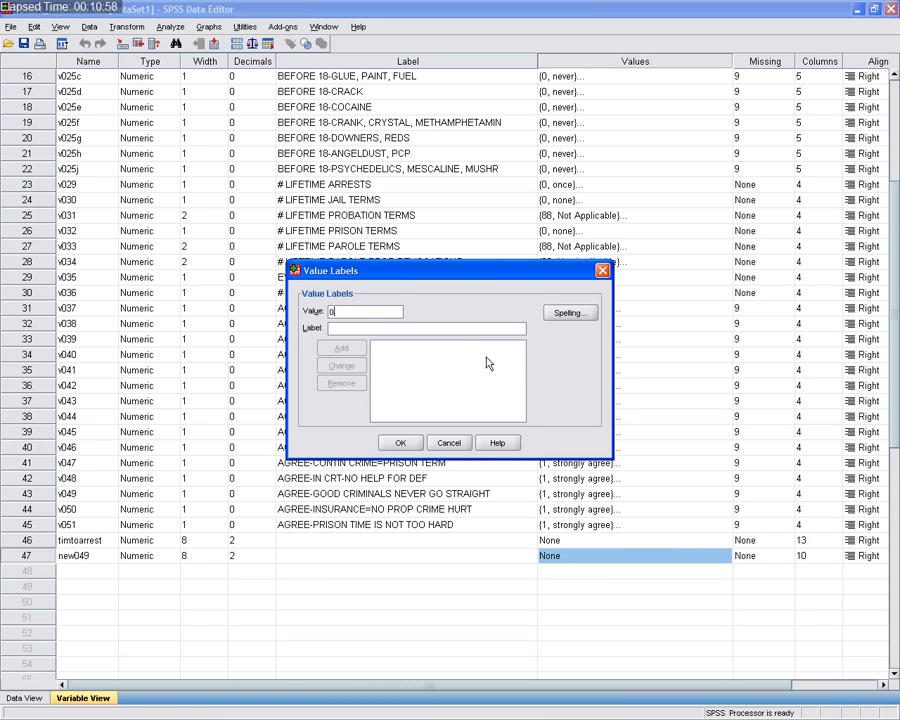
left_click(419, 327)
type("a")
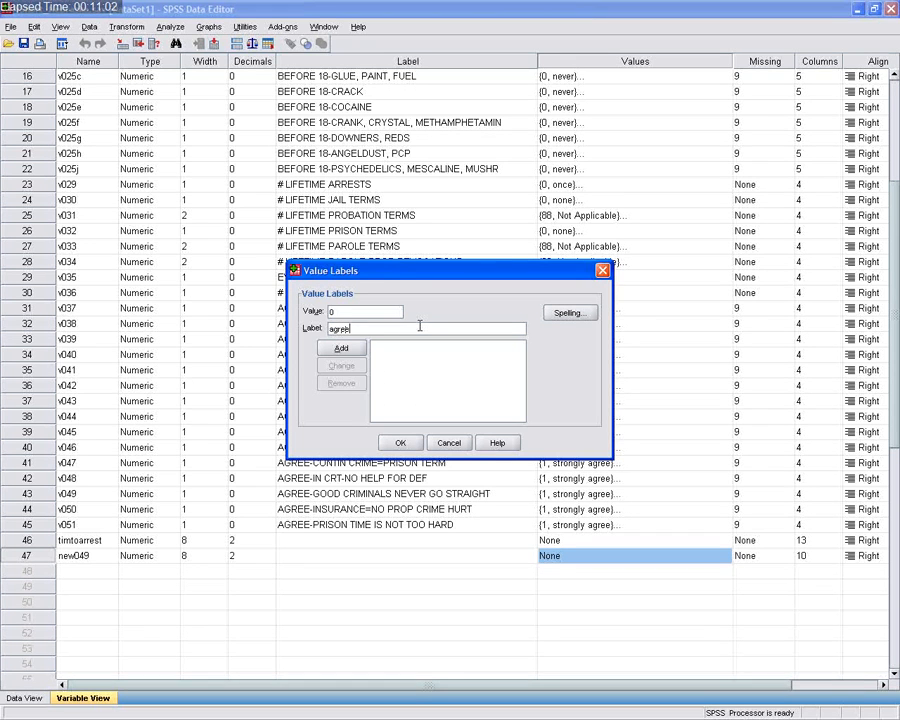
type("gree")
left_click(341, 348)
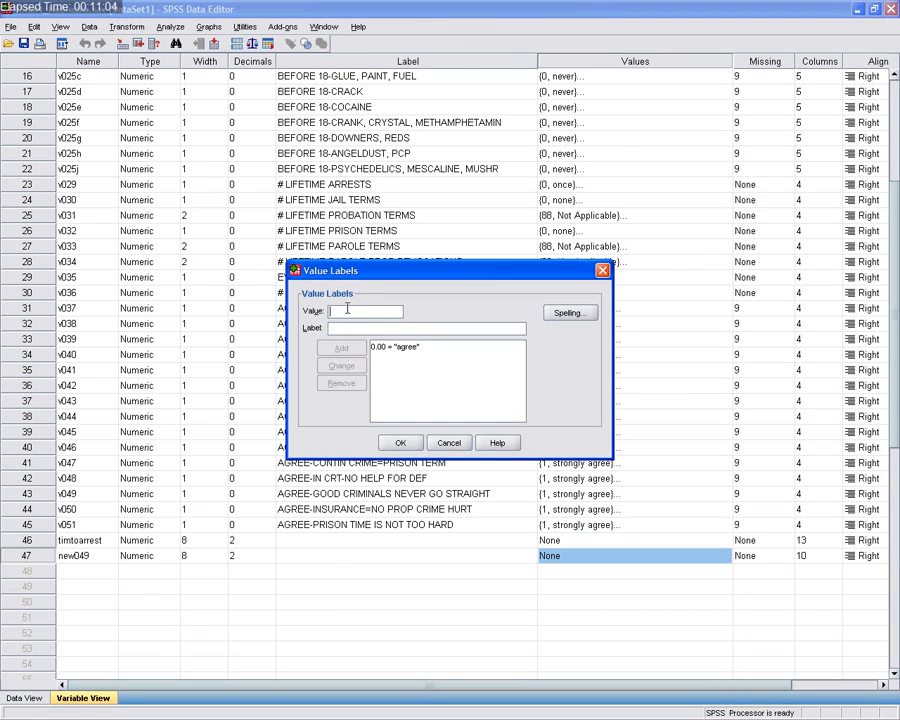
Step: Add the value label "disagree" for value 1 of new049 and apply the value labels
type("1")
type("disagree")
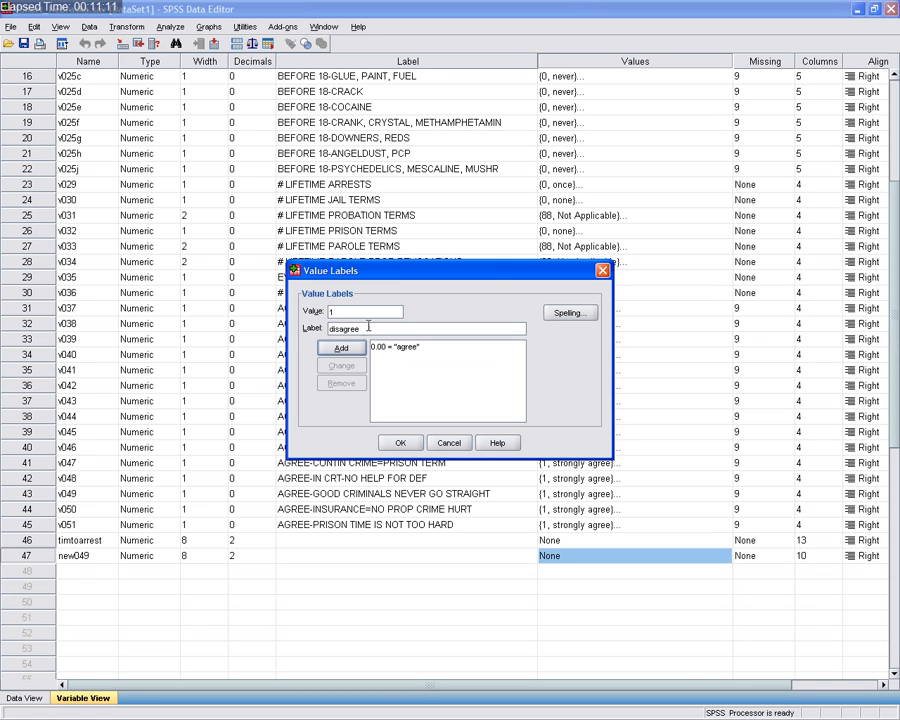
left_click(341, 346)
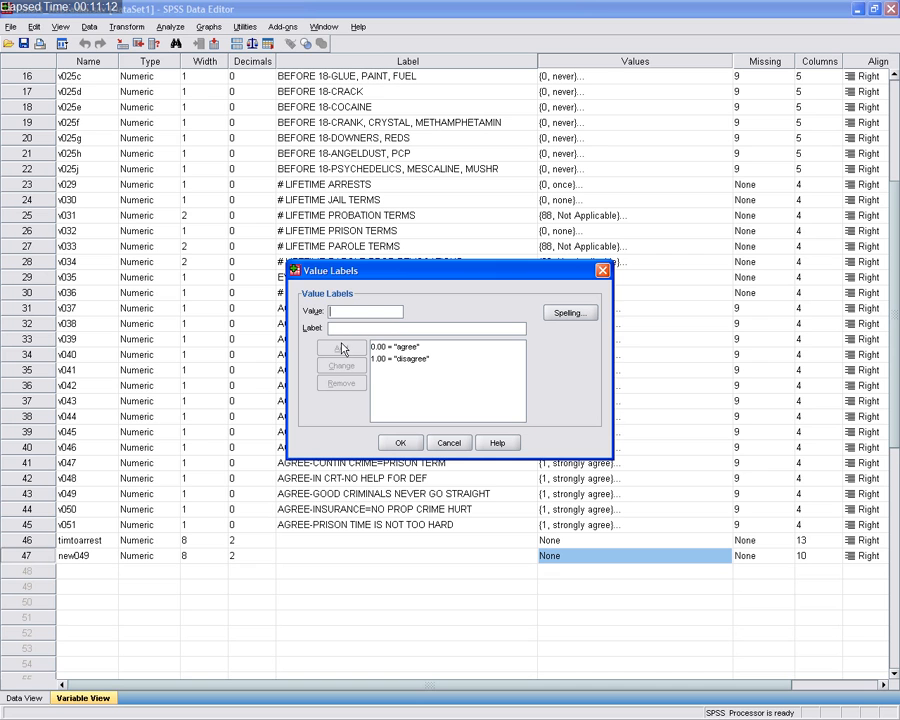
left_click(398, 444)
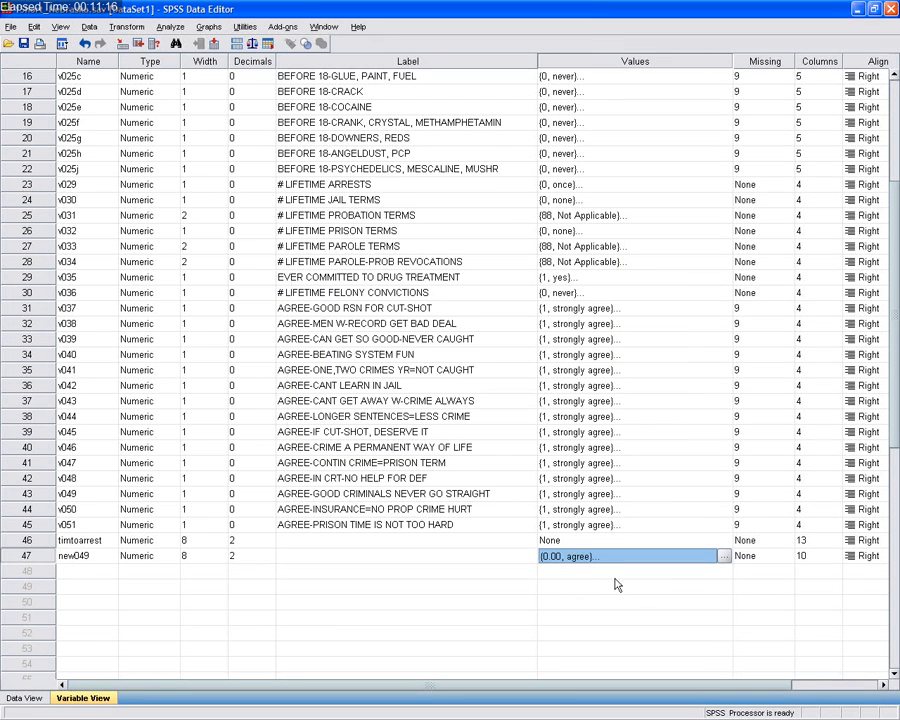
Step: Examine the new049 values across the cases in the data, comparing them with v049 and looking for system-missing entries
left_click(24, 698)
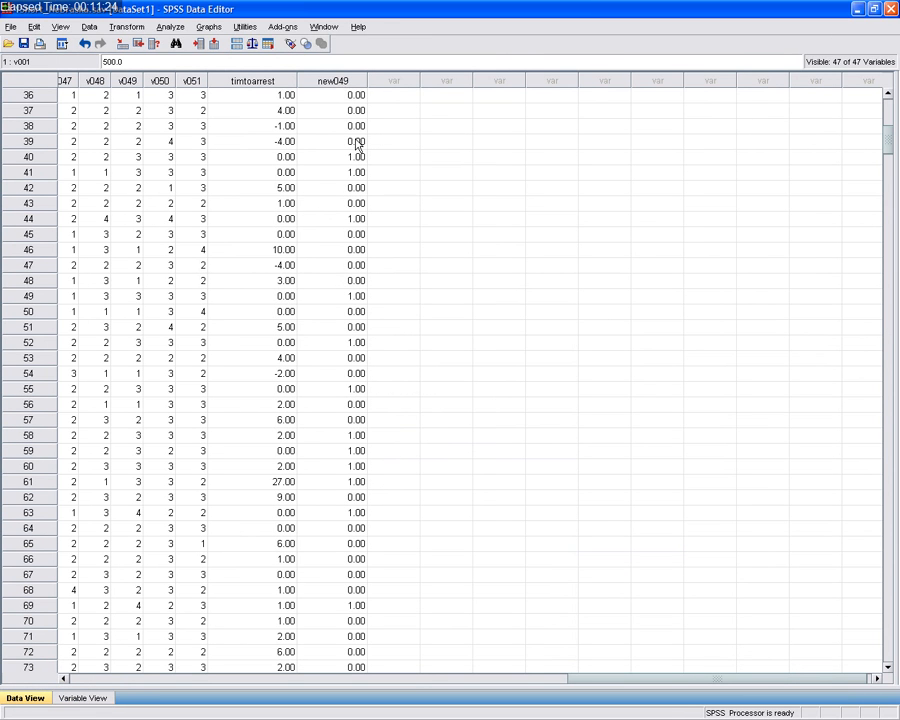
scroll(350, 168, "down", 20)
scroll(348, 280, "down", 18)
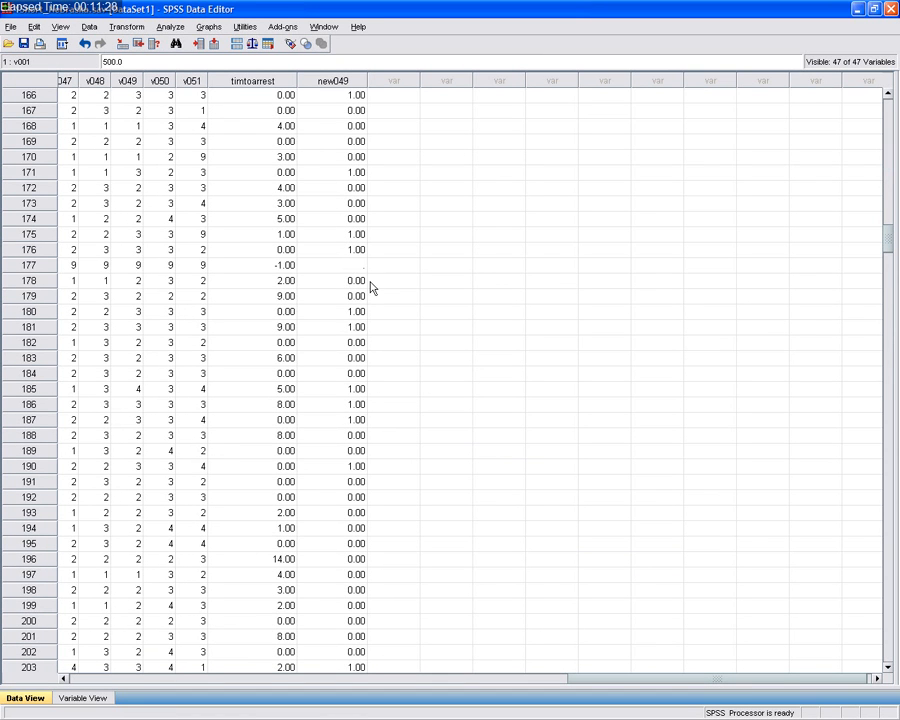
scroll(368, 290, "down", 12)
scroll(360, 350, "down", 20)
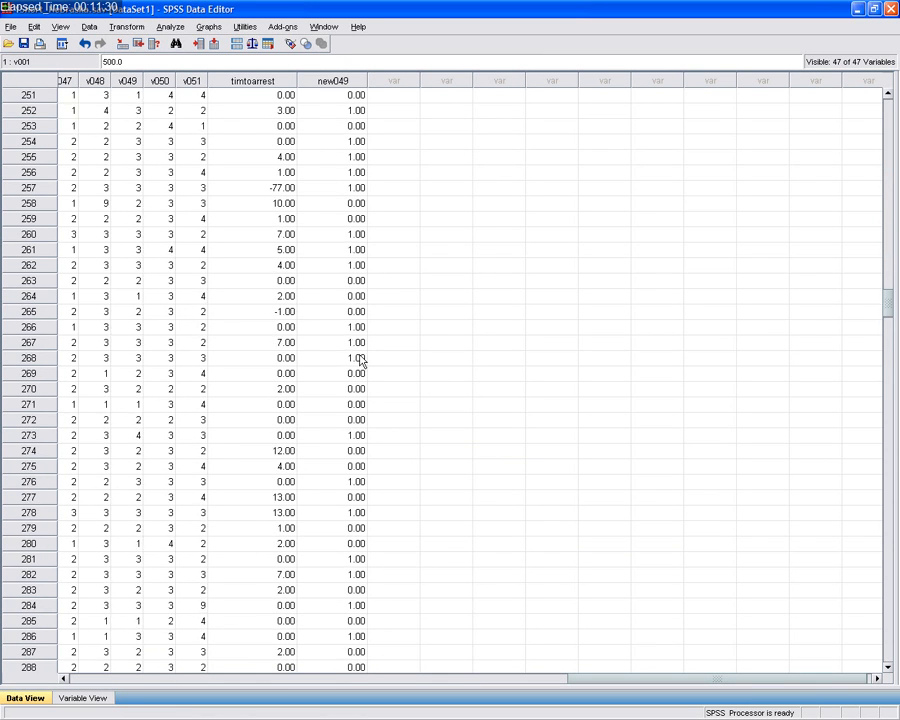
scroll(360, 364, "down", 20)
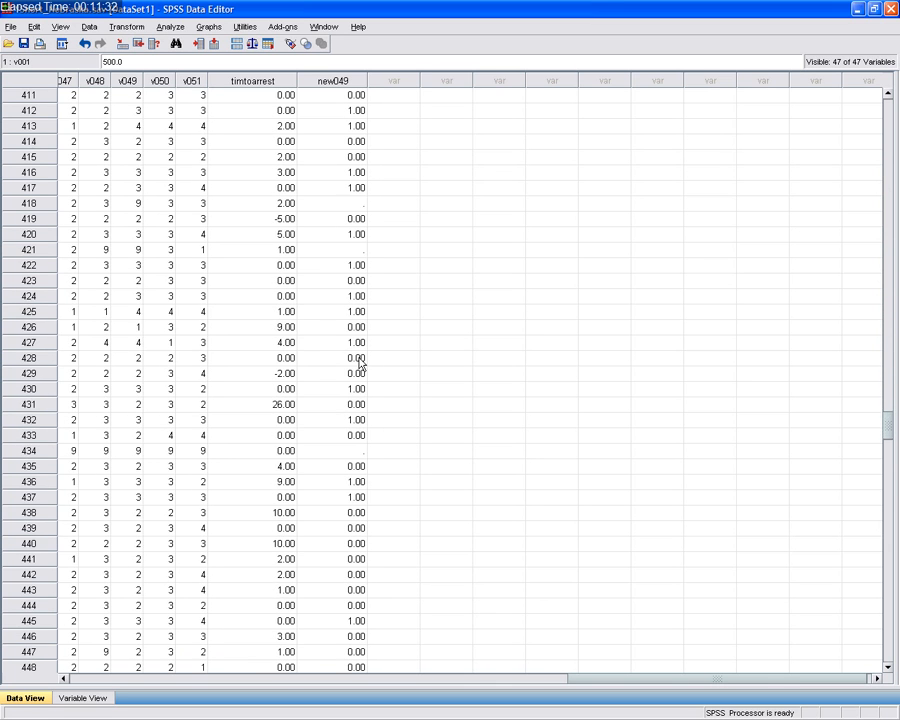
scroll(360, 364, "down", 13)
scroll(360, 365, "down", 20)
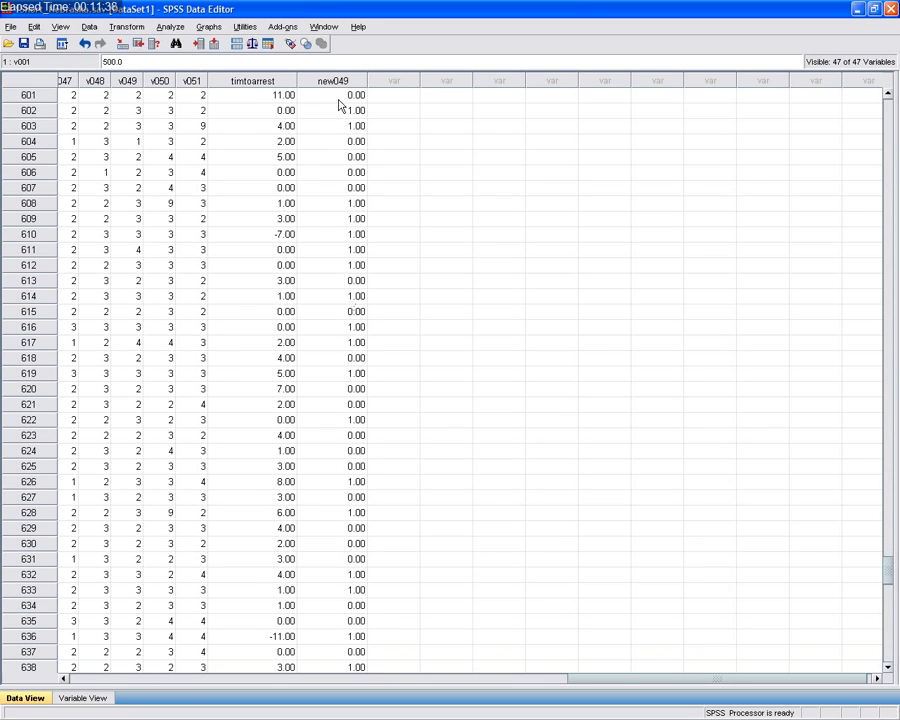
scroll(367, 193, "up", 20)
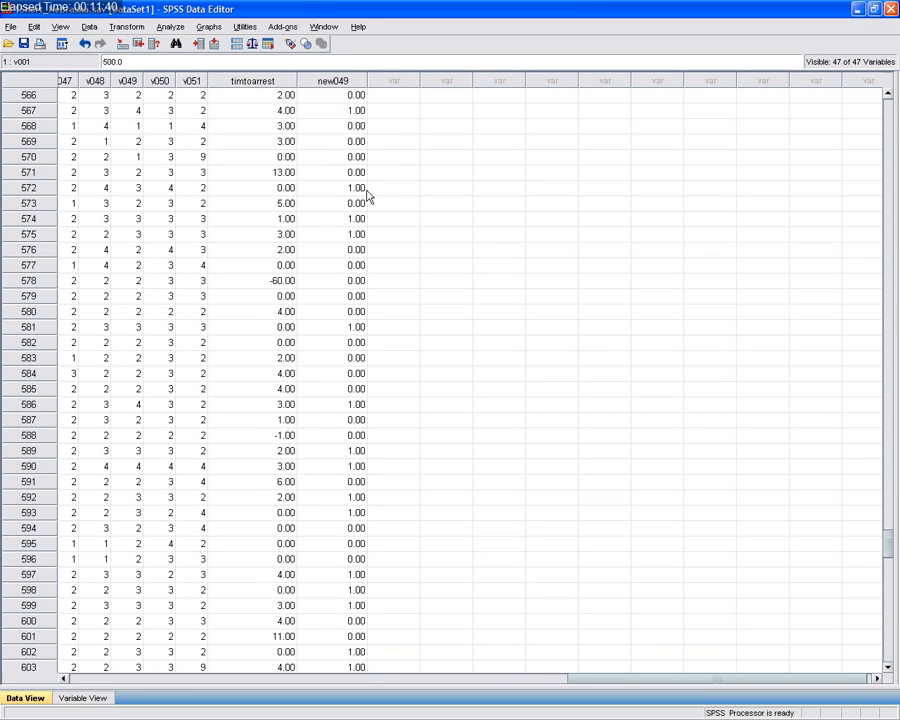
scroll(367, 193, "up", 20)
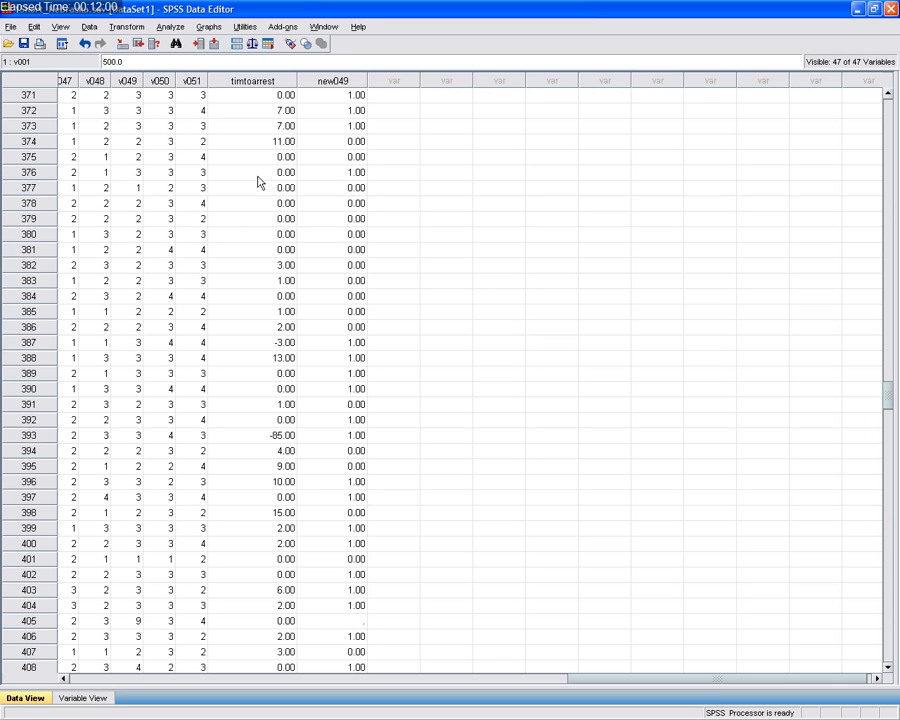
scroll(381, 255, "down", 7)
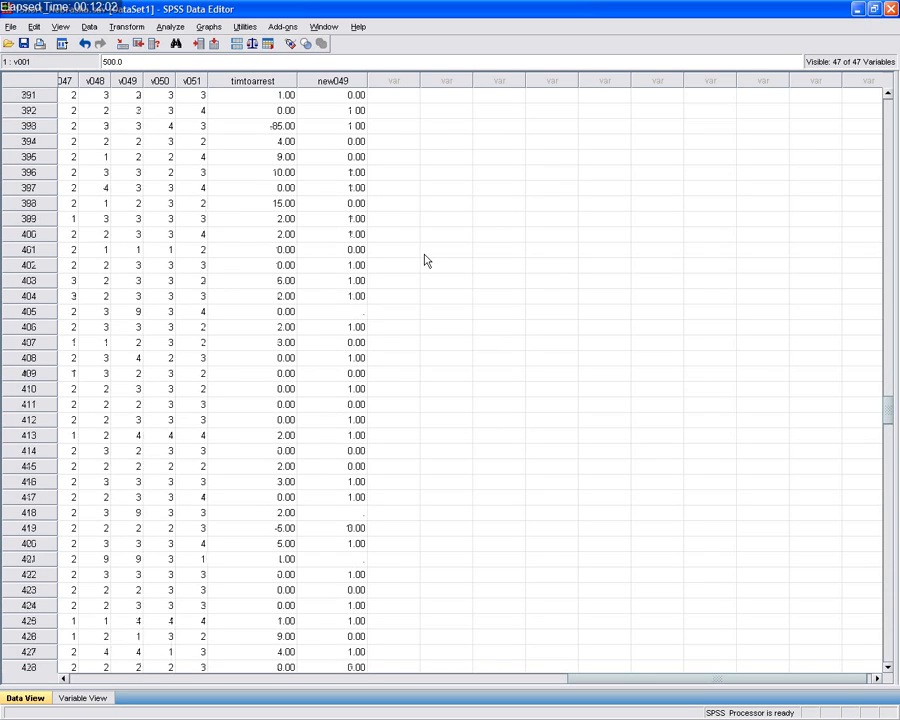
scroll(426, 257, "down", 20)
scroll(437, 253, "down", 20)
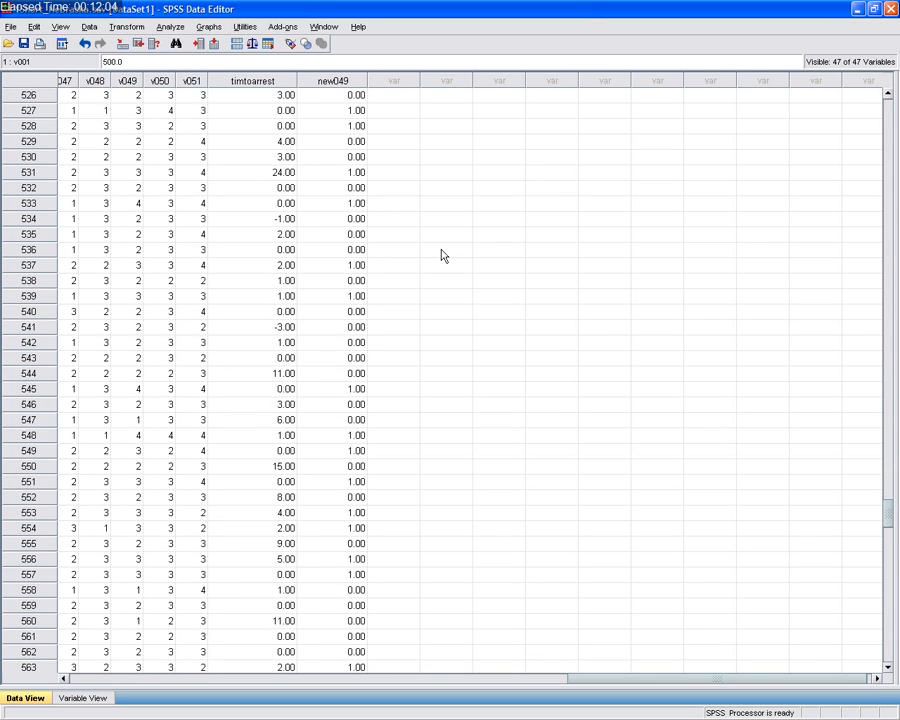